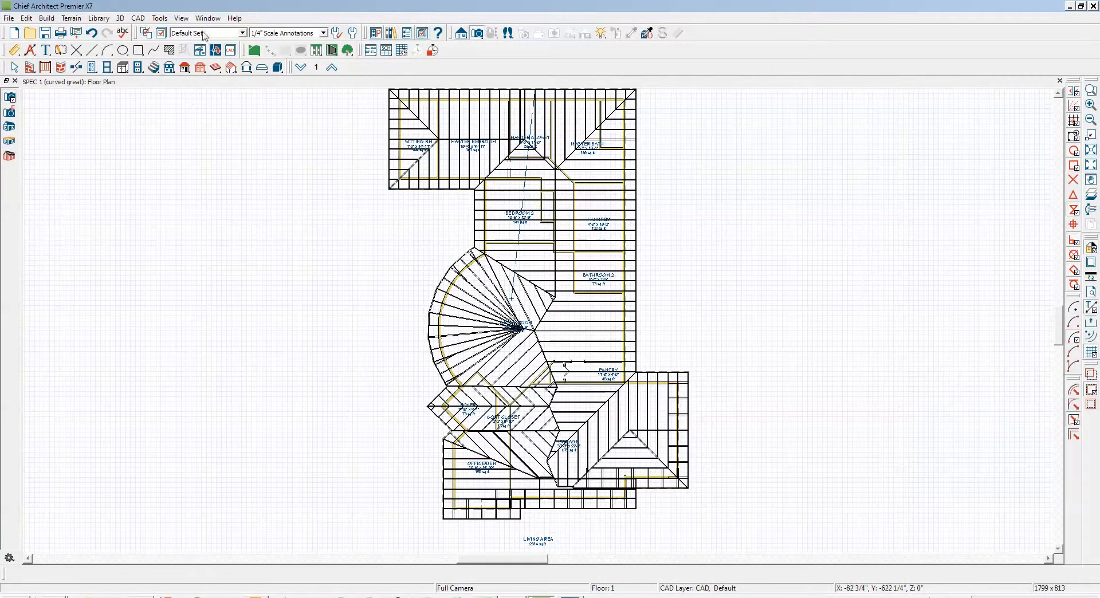
Turn off the display of the "Framing, Roof Rafters" layer in the Default Set
click(162, 33)
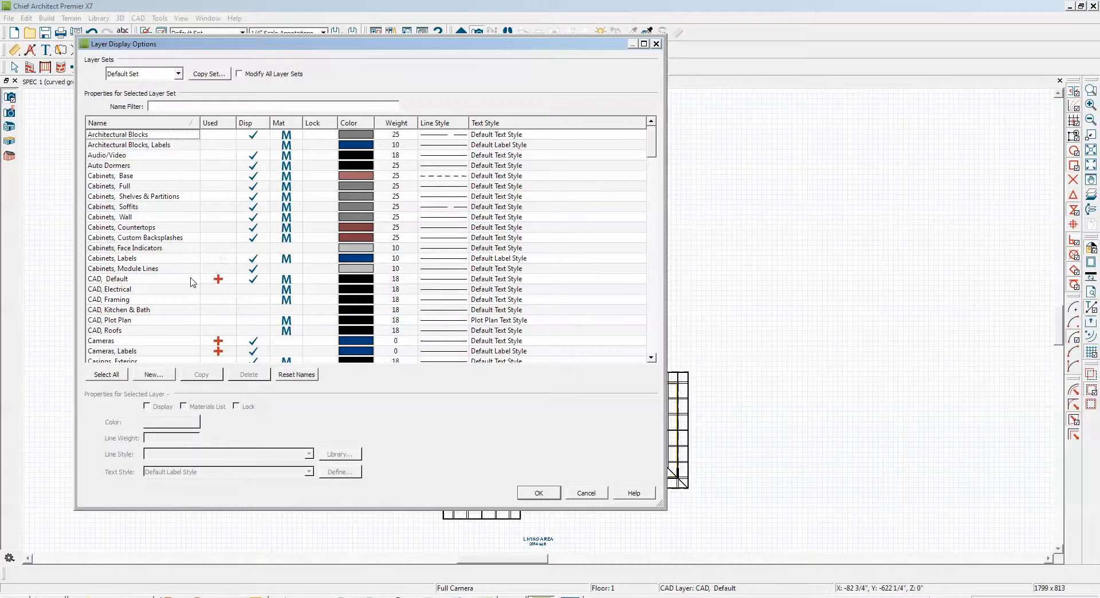
key(f)
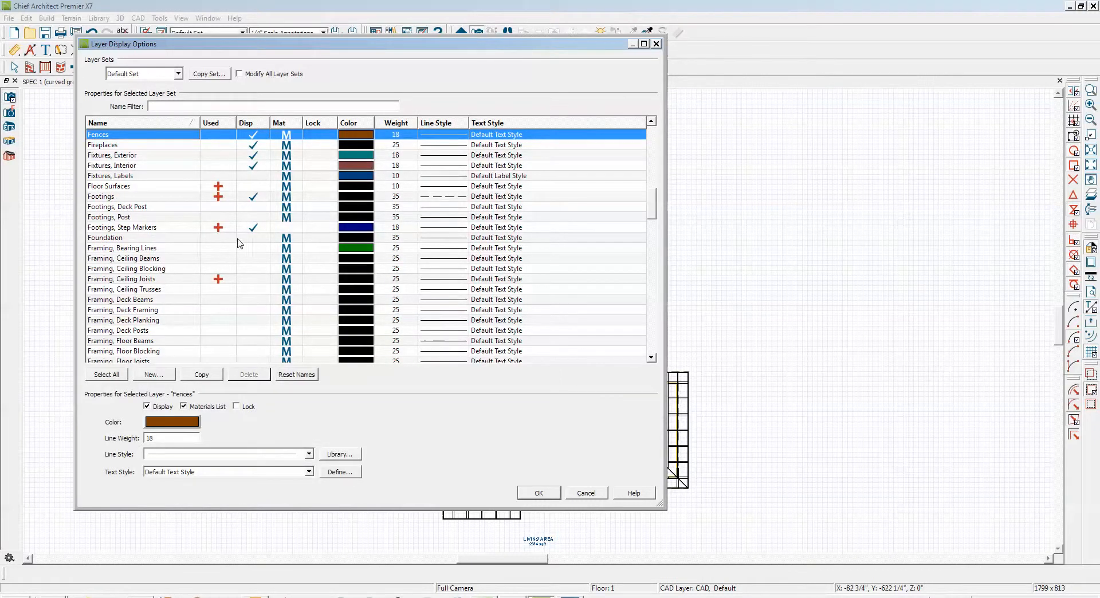
scroll(255, 237, down, 4)
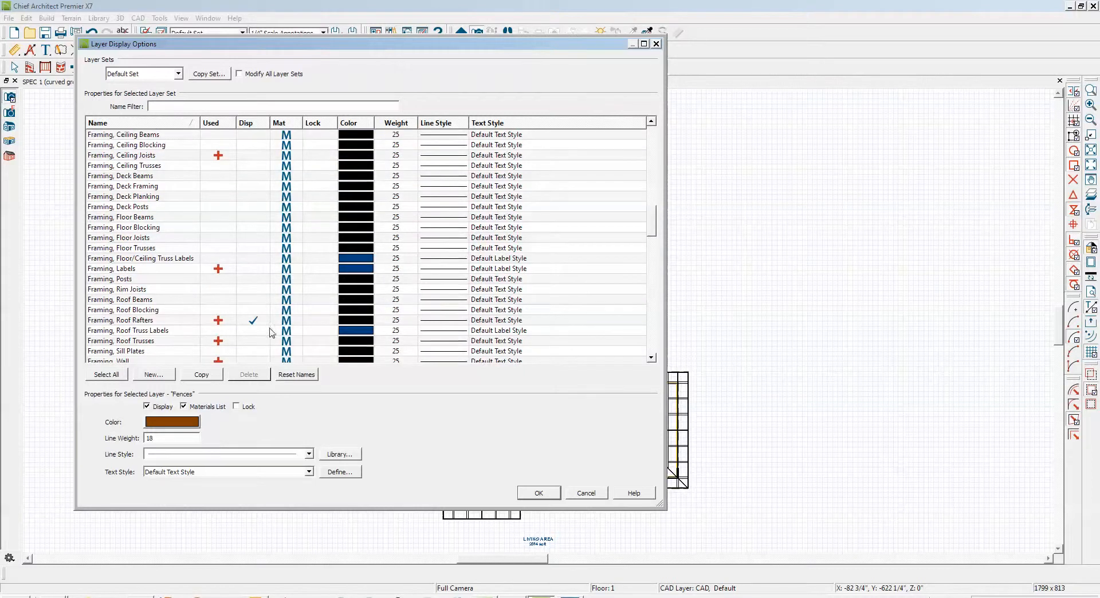
click(257, 322)
click(537, 493)
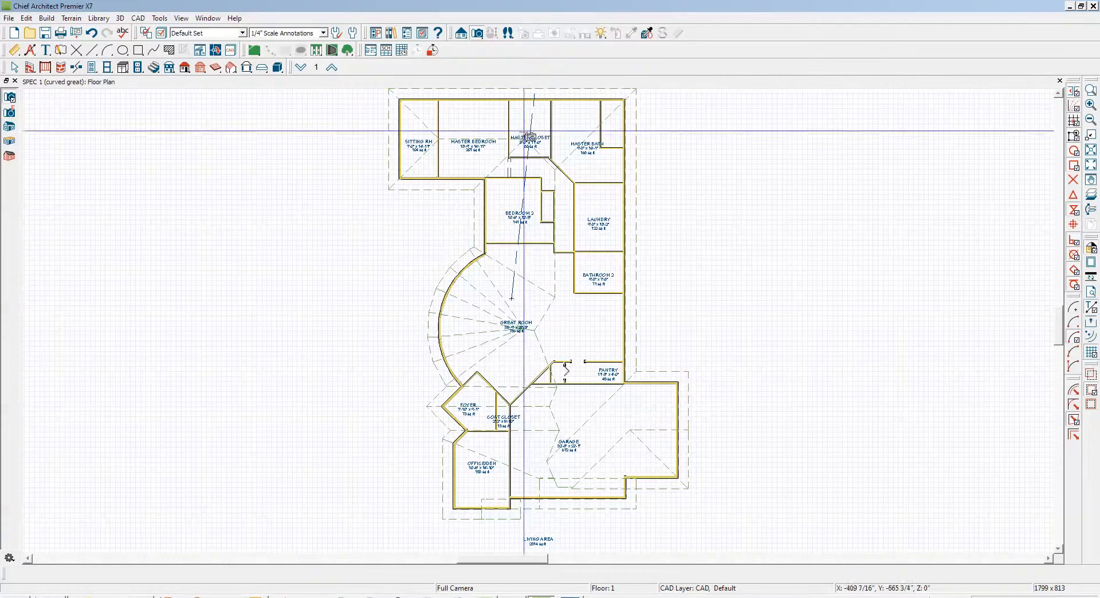
Create a perspective full overview of the house and orbit it to face the front gables
drag(694, 159, 706, 156)
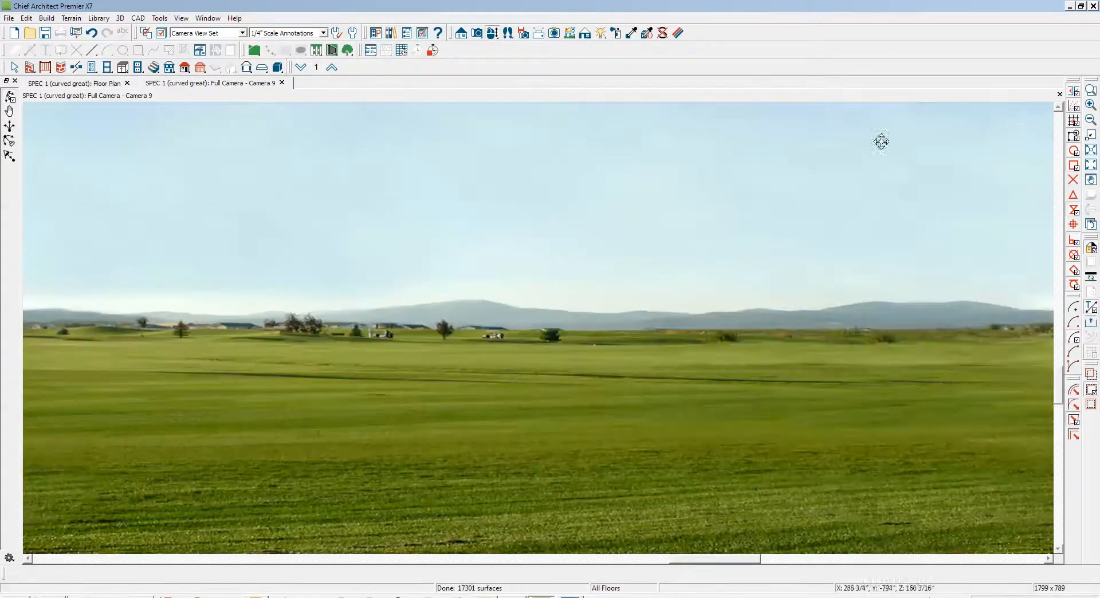
click(1059, 93)
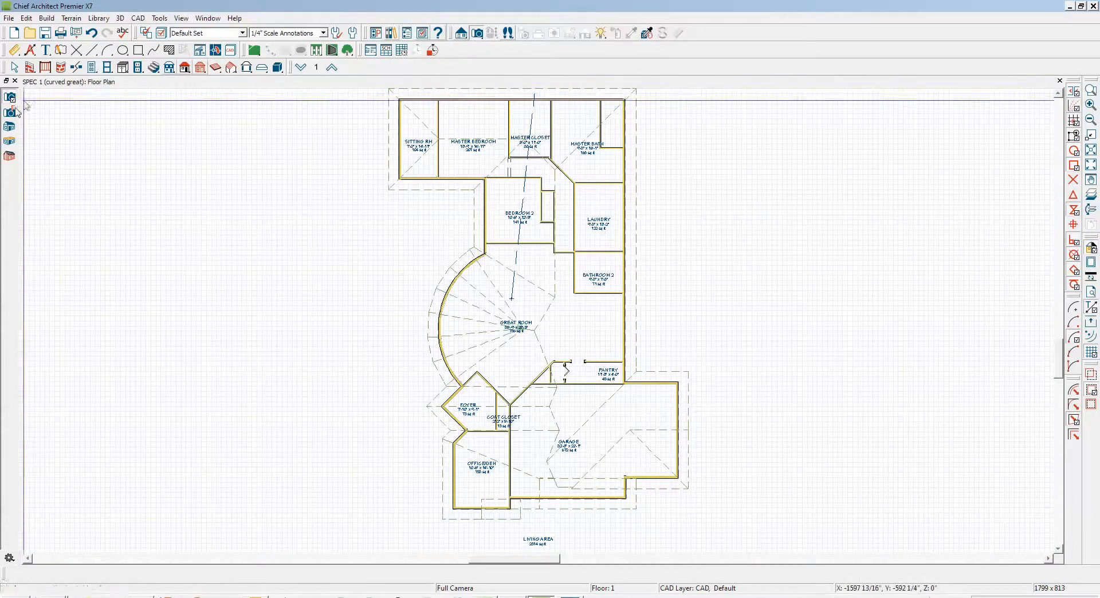
click(9, 126)
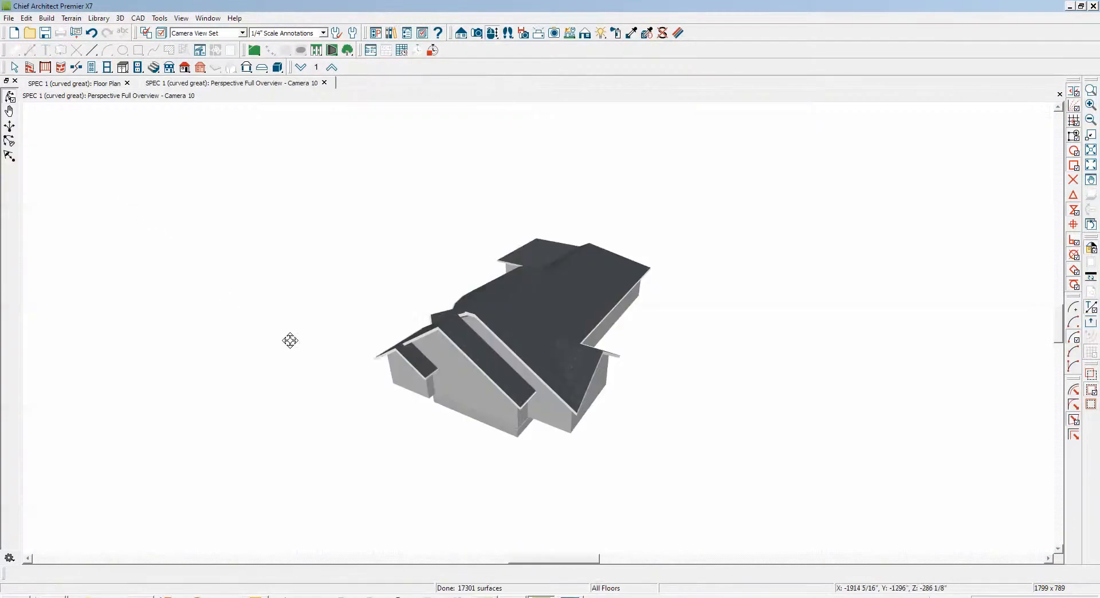
drag(375, 357, 439, 387)
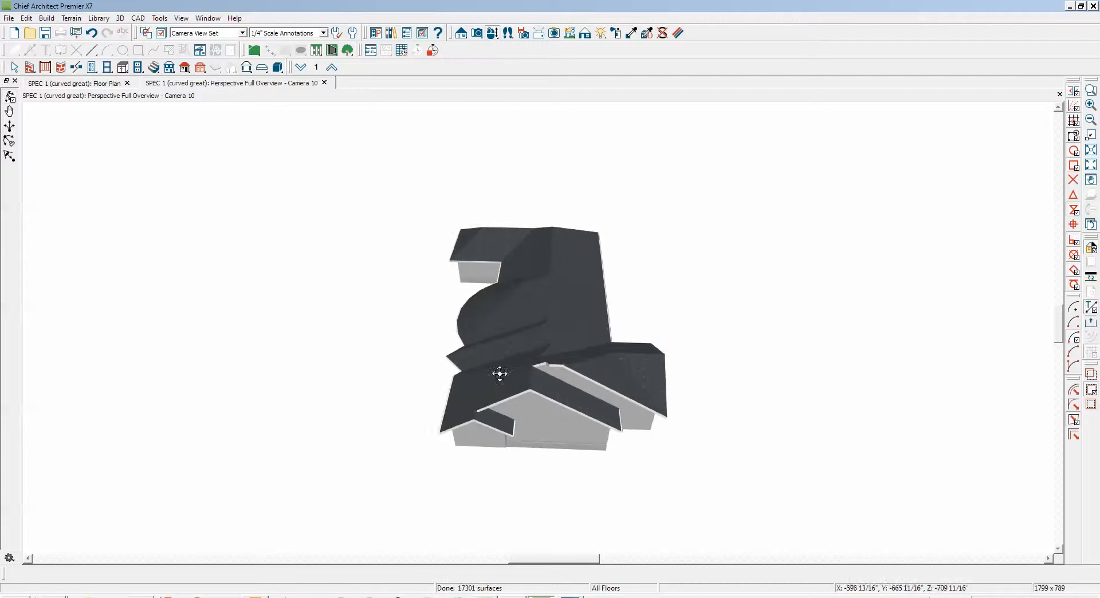
Examine the roof junction above the garage gable, comparing the floor plan with the 3D overview
key(ctrl+Tab)
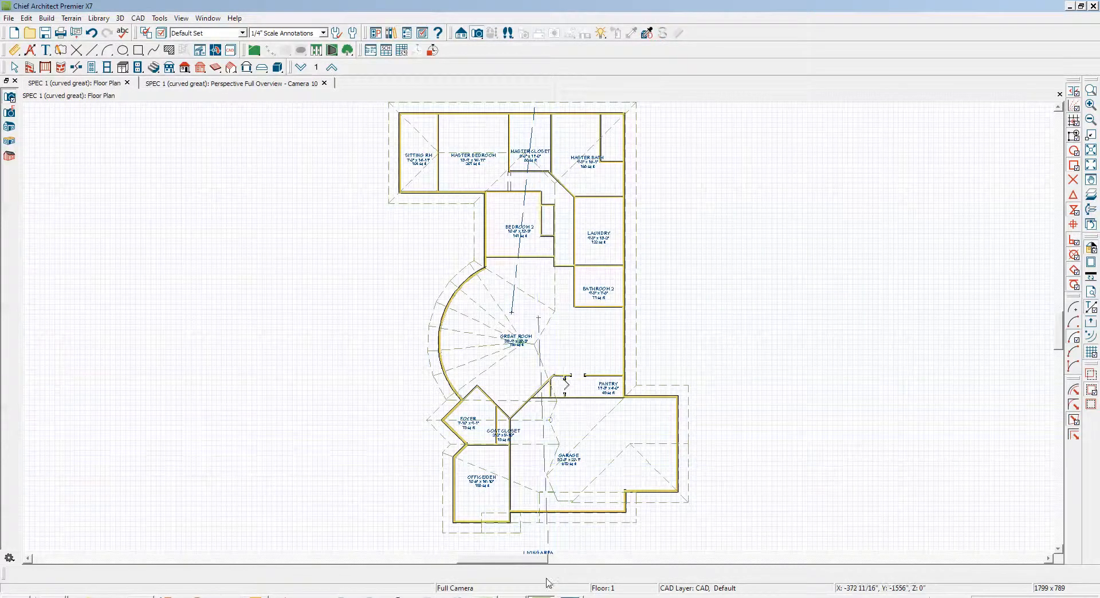
scroll(548, 518, up, 4)
scroll(550, 518, up, 2)
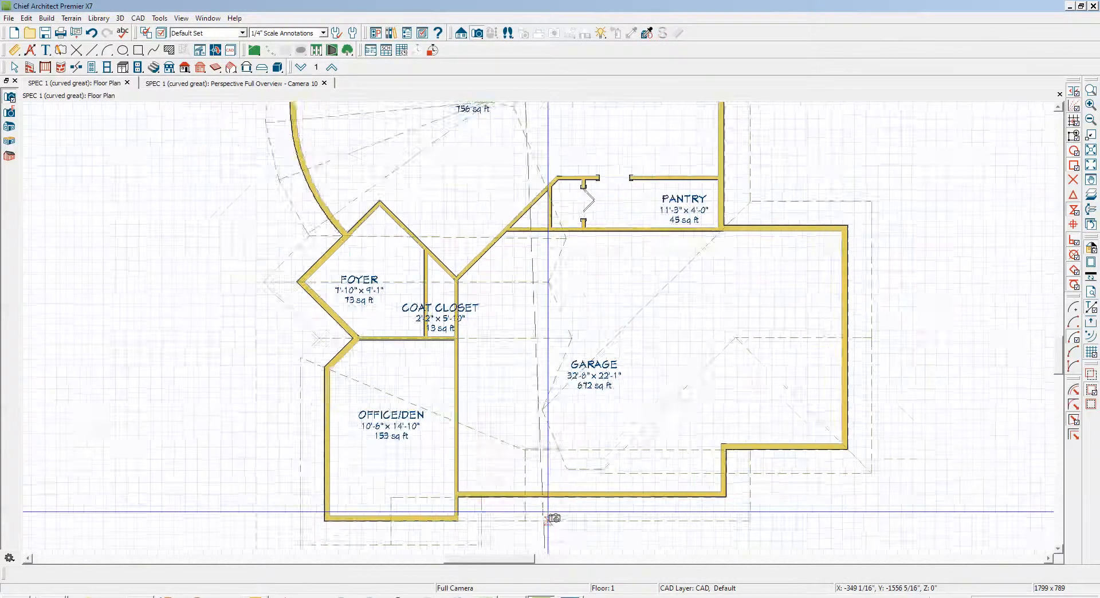
key(space)
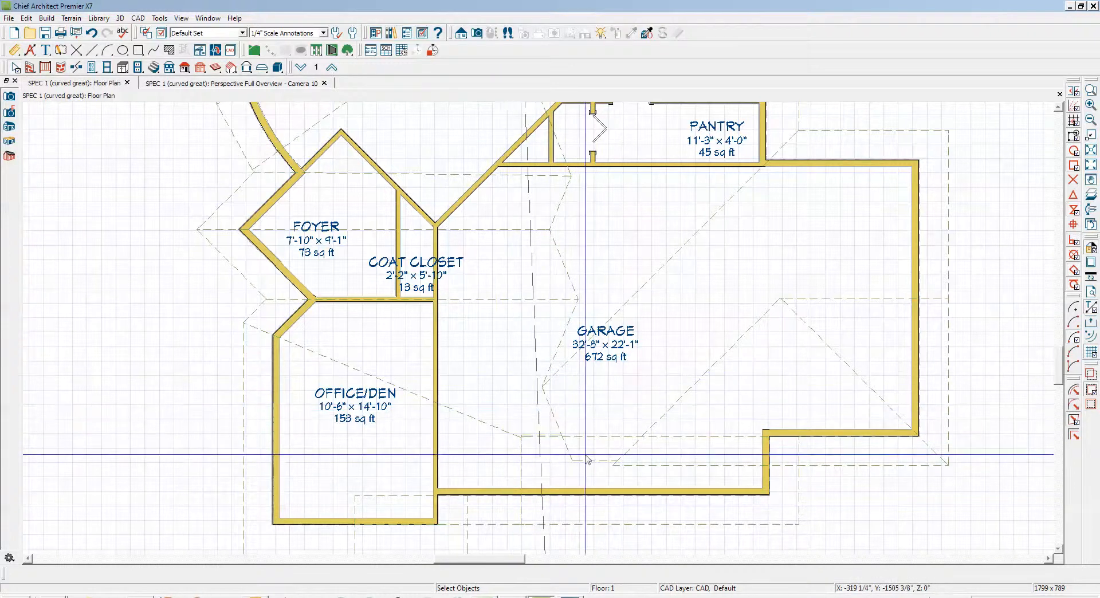
key(ctrl+Tab)
scroll(538, 395, up, 3)
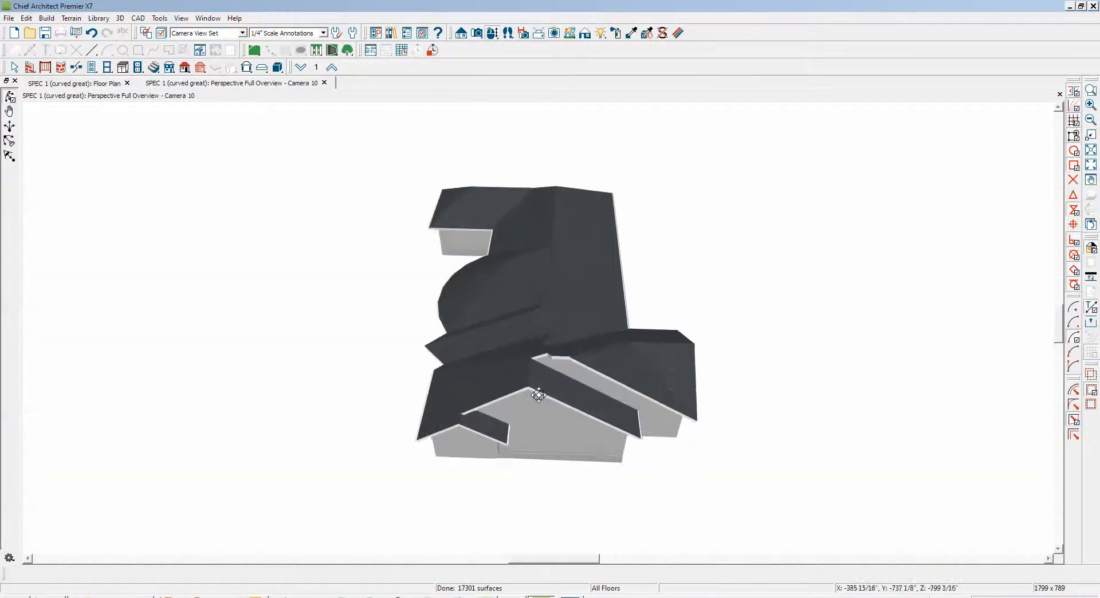
scroll(521, 312, up, 2)
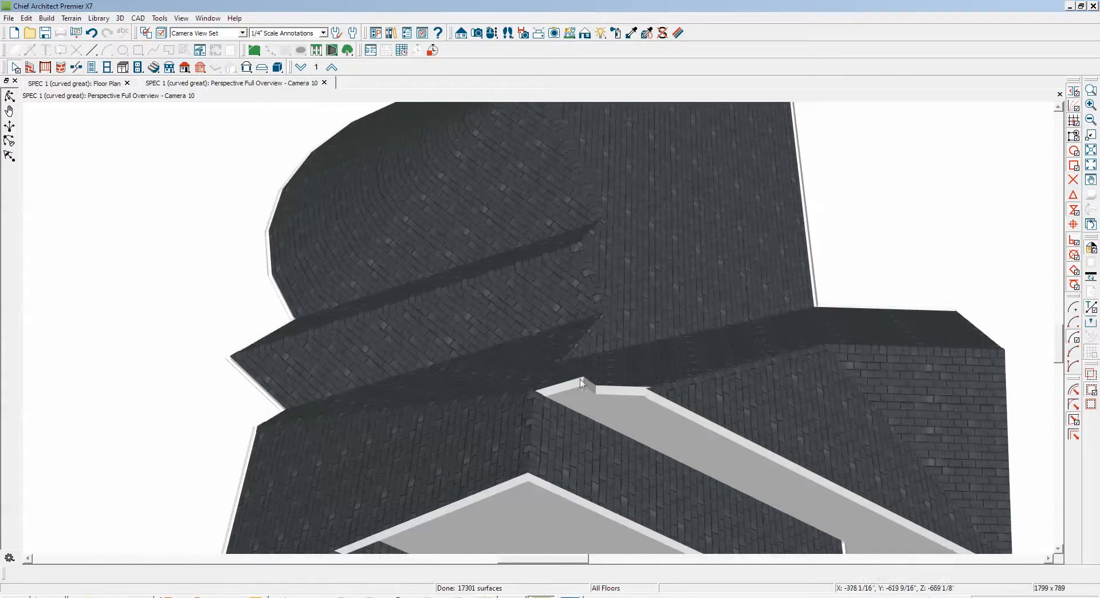
Break the garage-side edge of the office/den roof plane in the floor plan, turning off Auto Rebuild Roofs
key(ctrl+Tab)
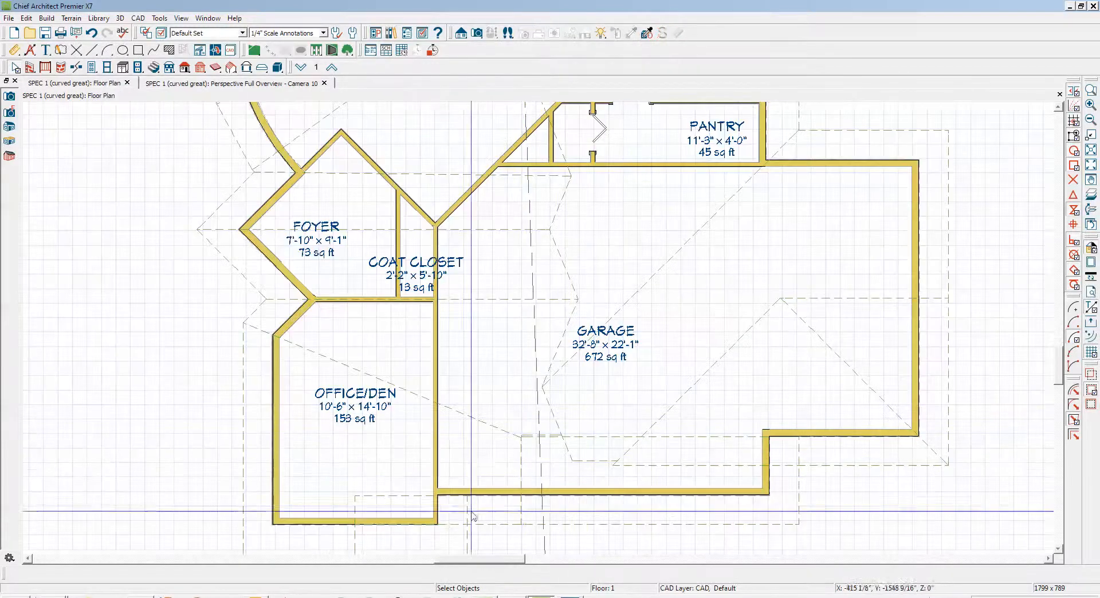
click(509, 525)
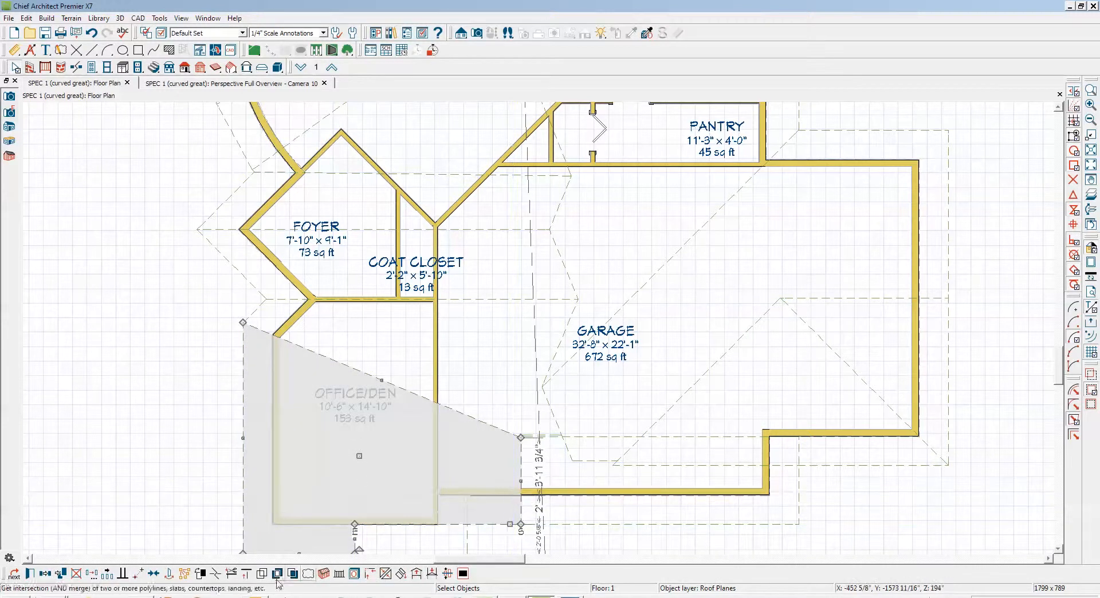
click(208, 580)
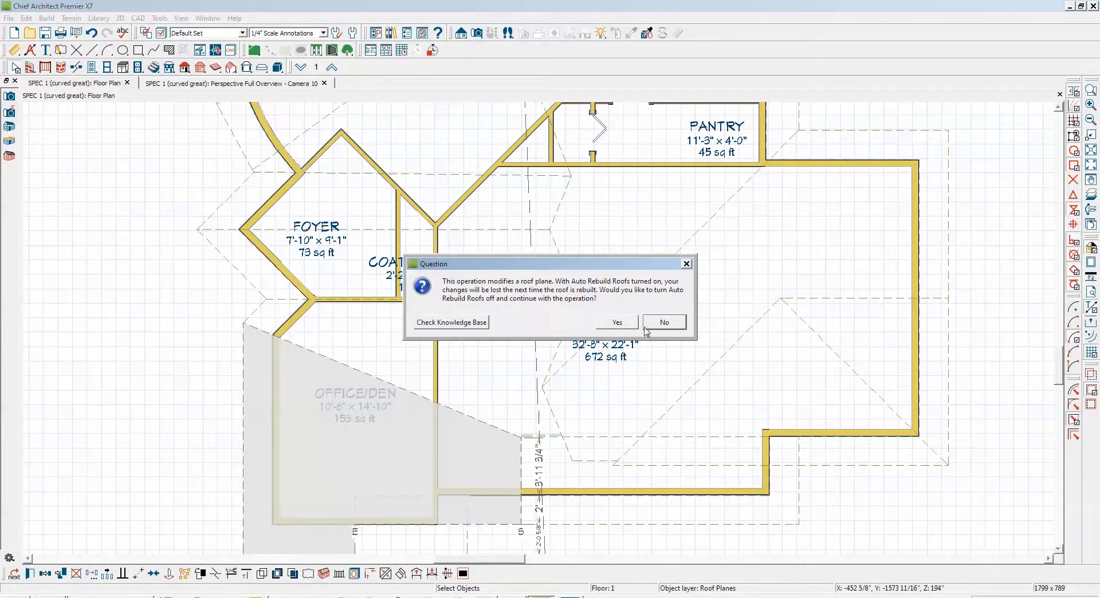
click(613, 322)
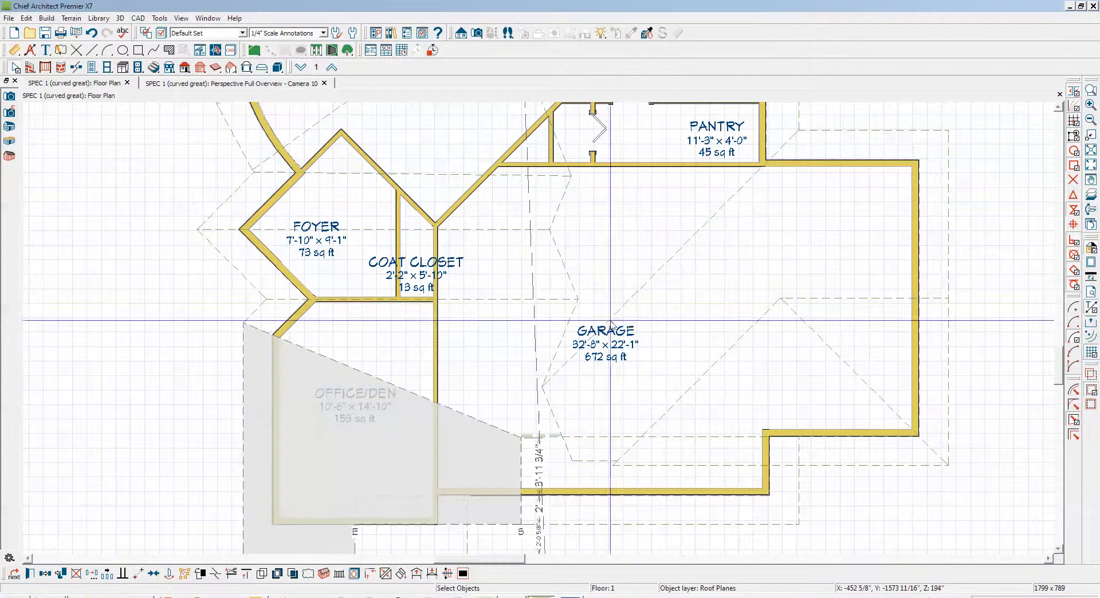
click(520, 461)
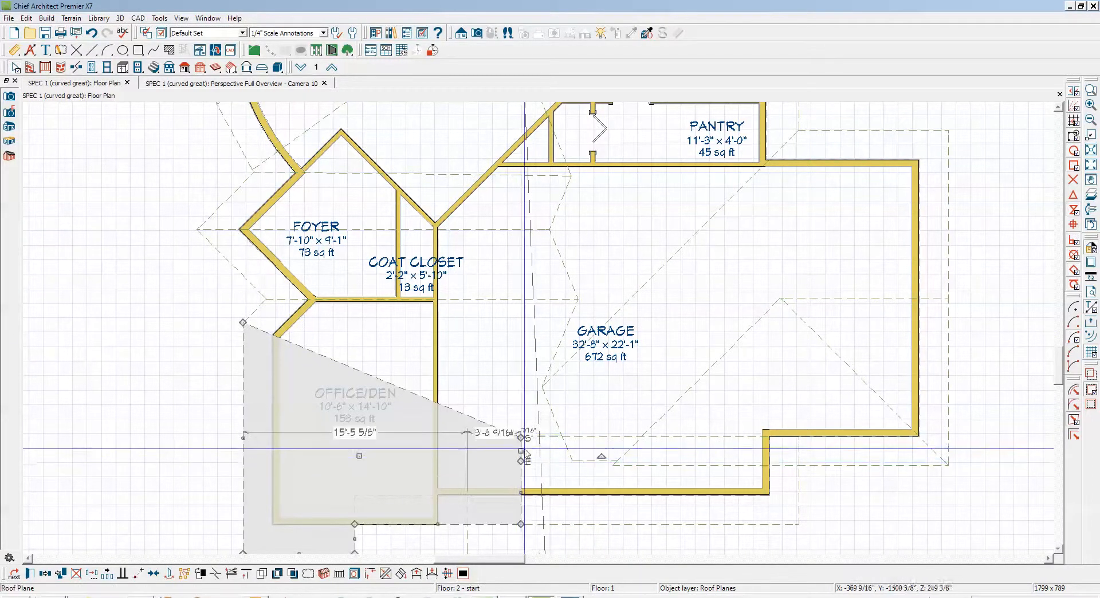
Extend the upper segment of the broken office/den roof edge further over the garage and check it in the 3D overview
drag(521, 450, 557, 445)
key(Escape)
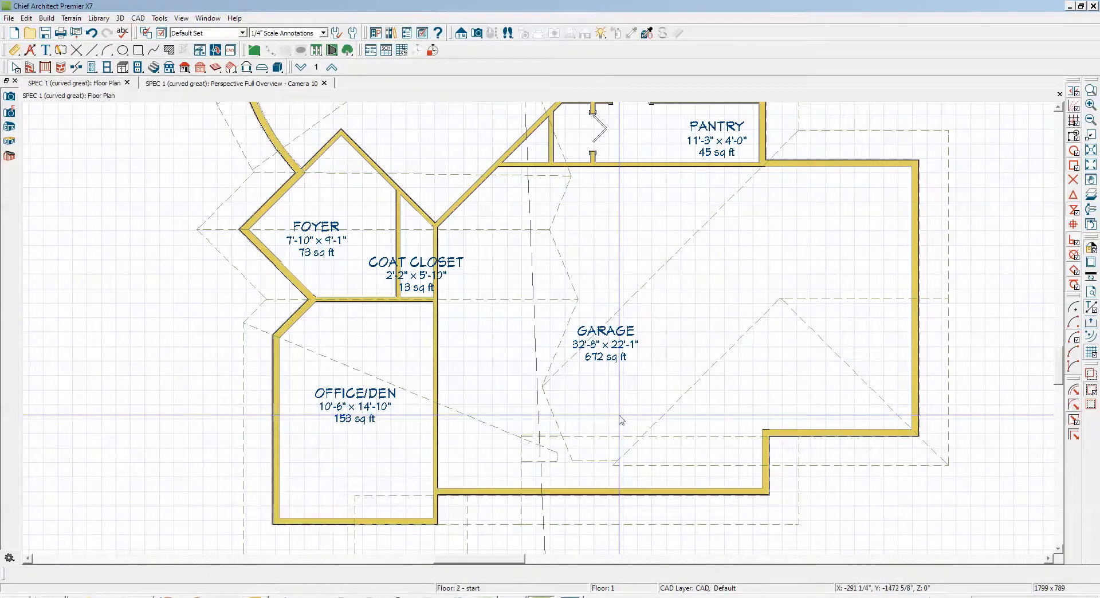
key(ctrl+Tab)
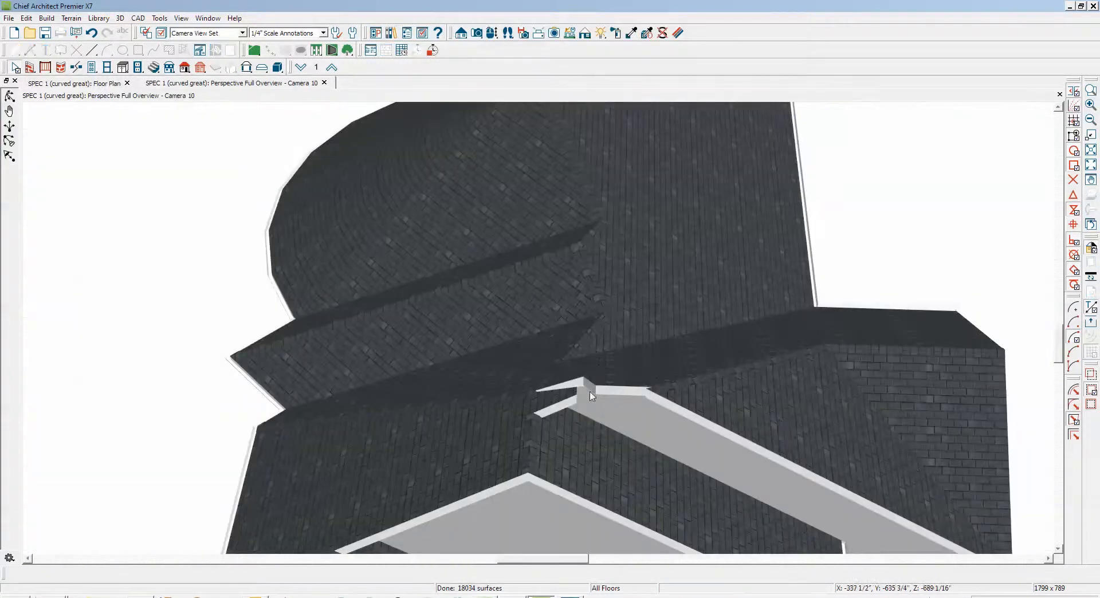
scroll(646, 443, up, 6)
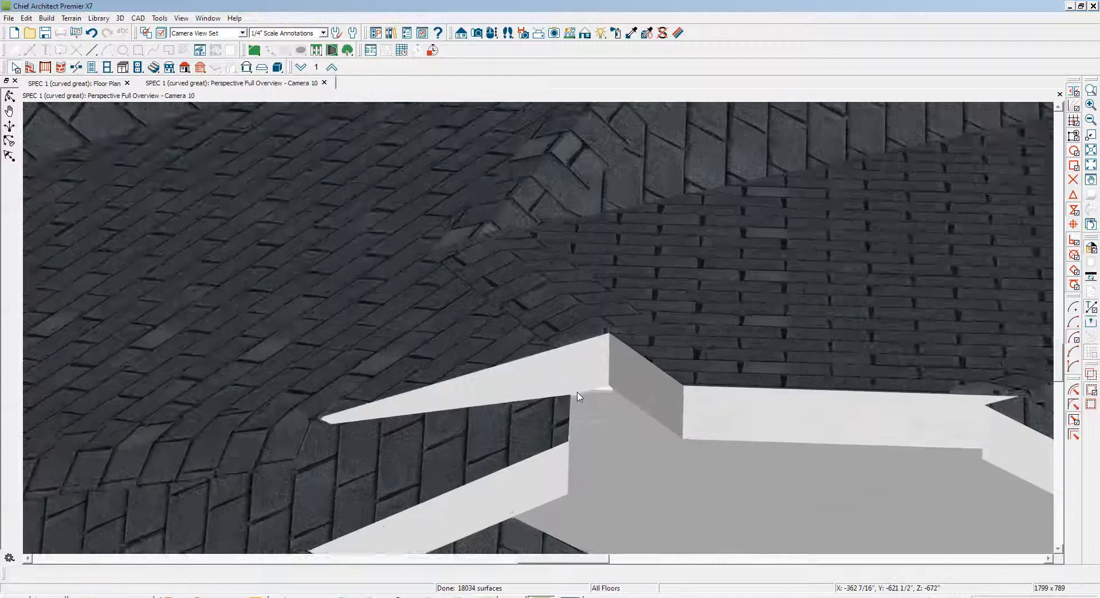
scroll(579, 396, down, 5)
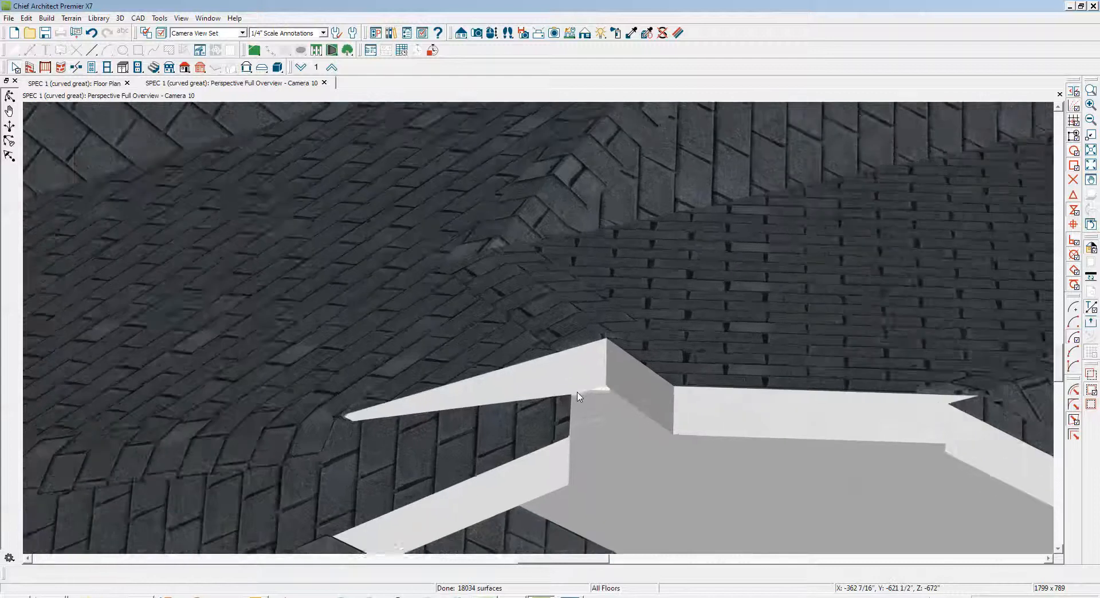
Pull the short lower edge of the garage roof plane down toward the neighbouring eave line in the floor plan
key(ctrl+Tab)
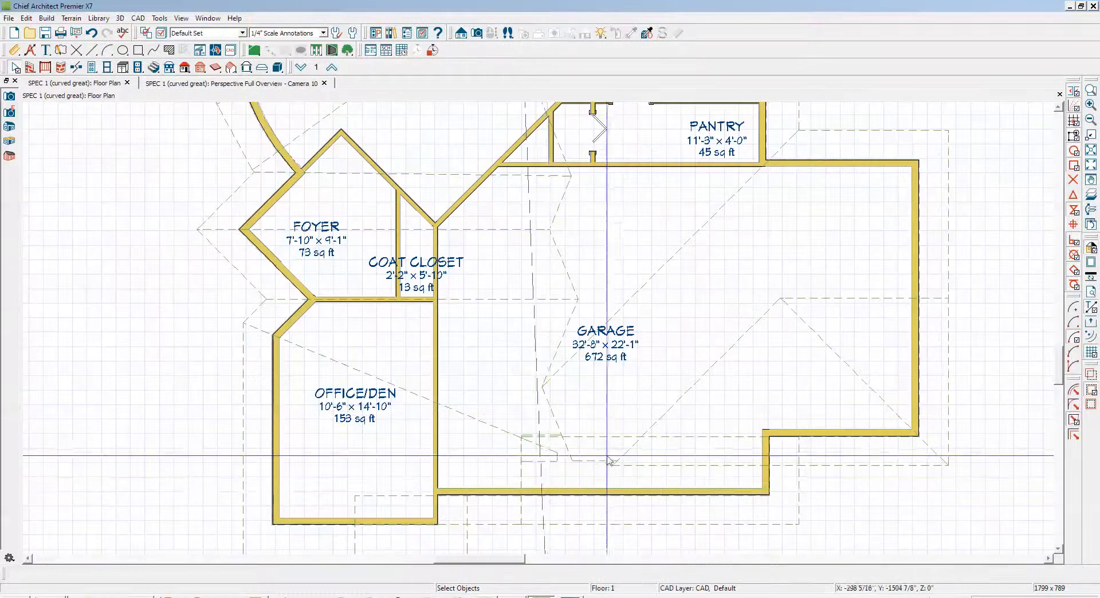
scroll(653, 419, up, 5)
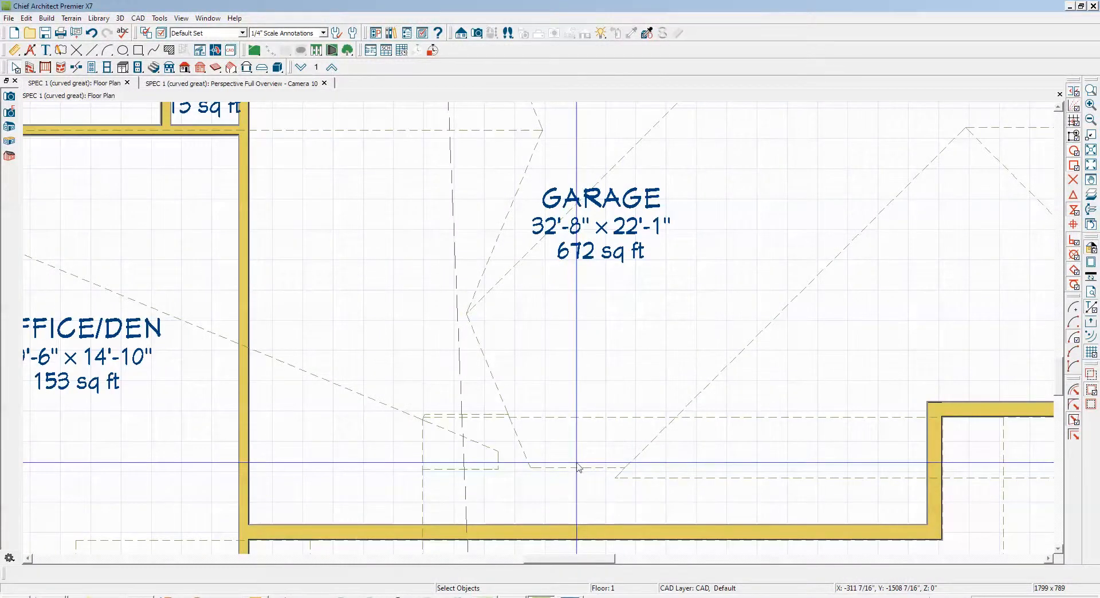
click(578, 467)
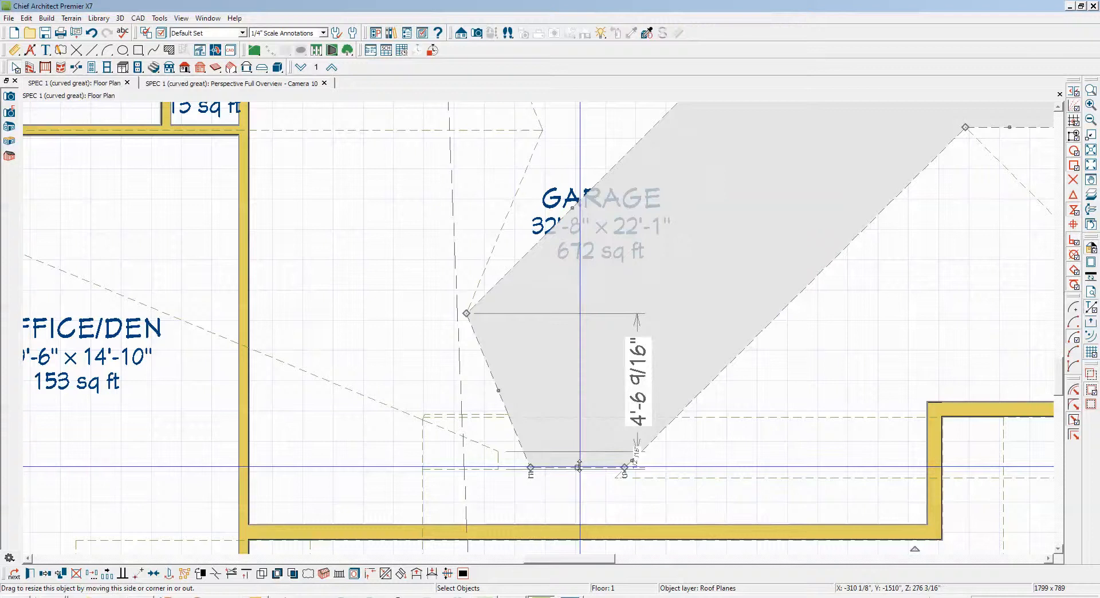
scroll(579, 467, down, 2)
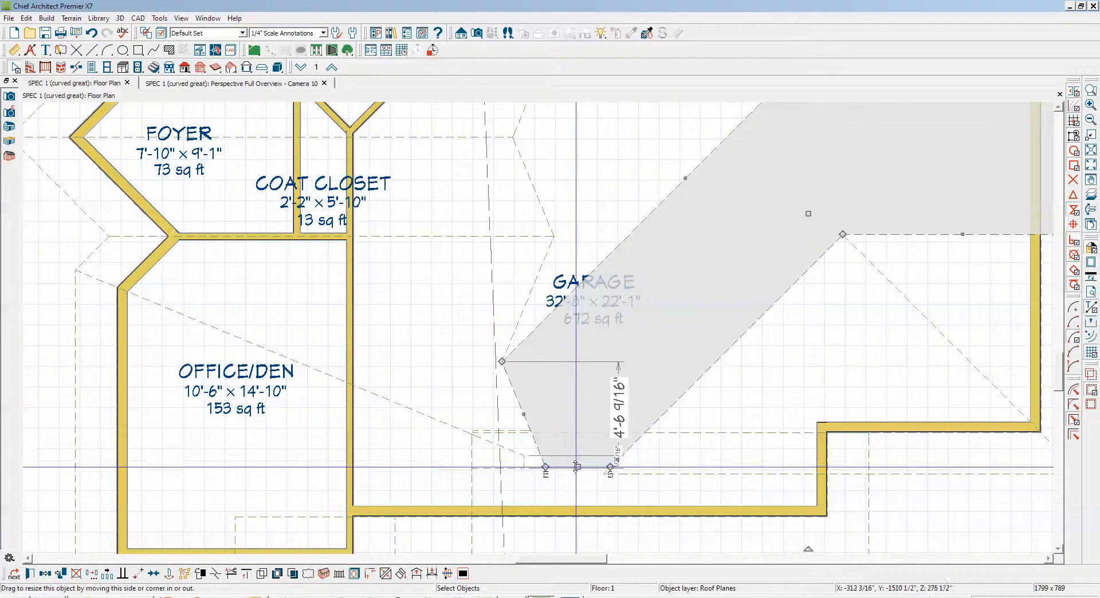
drag(576, 466, 617, 476)
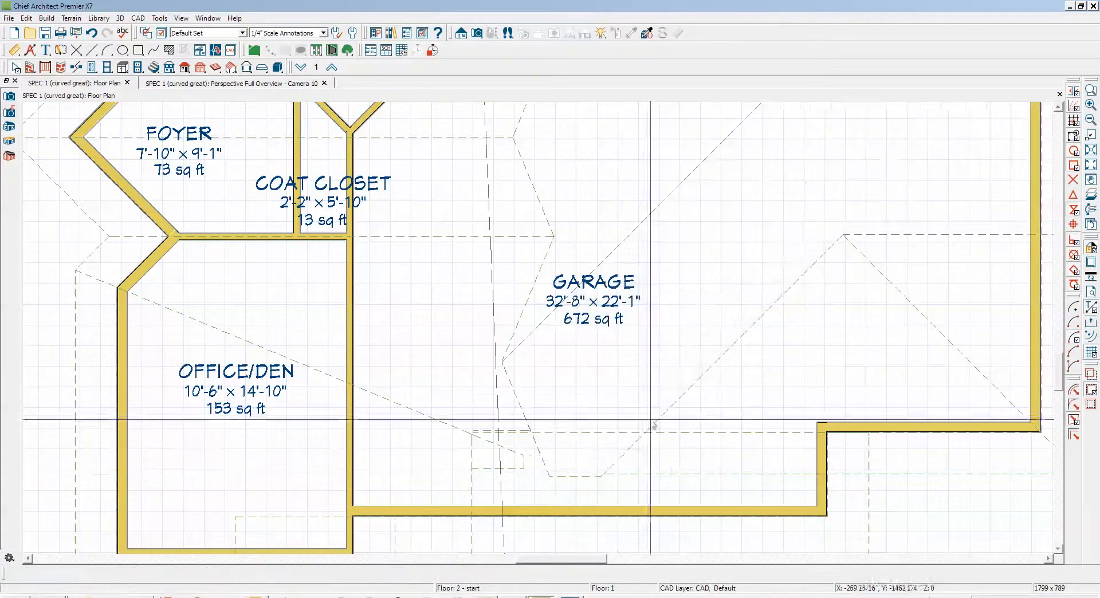
Enable Midpoint, Orthogonal and Intersections object snaps and Bumping/Pushing for Type in Movement in the snap preferences
click(27, 18)
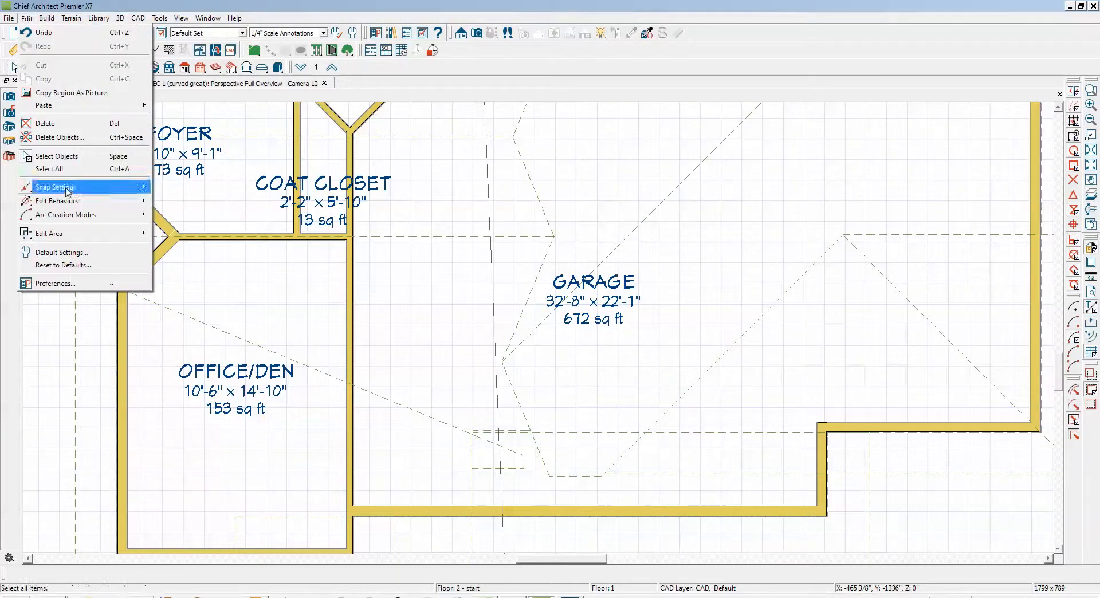
mouse_move(57, 238)
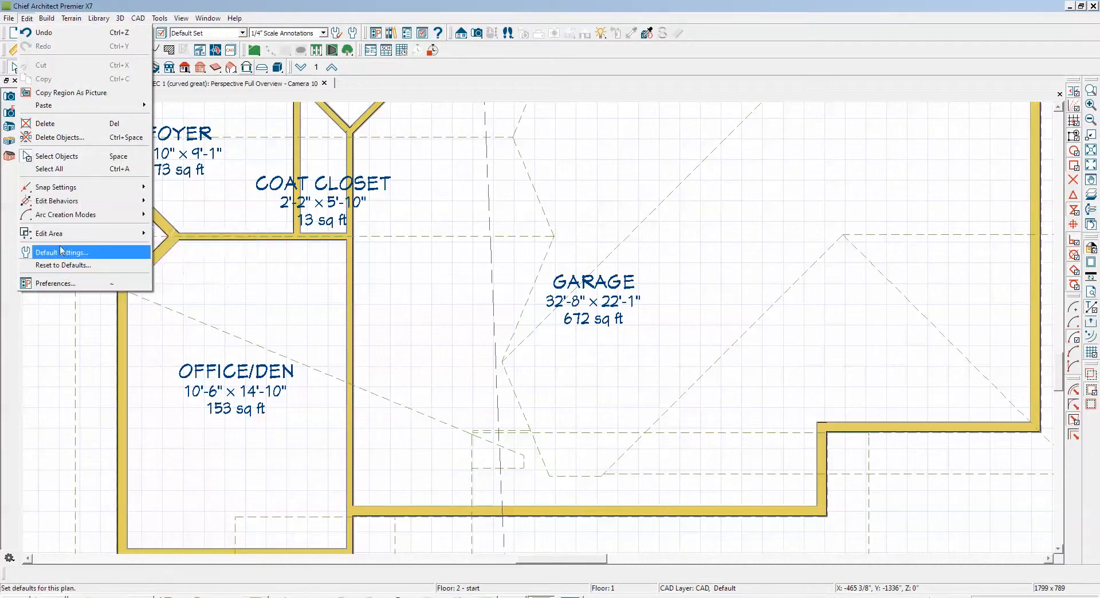
click(51, 283)
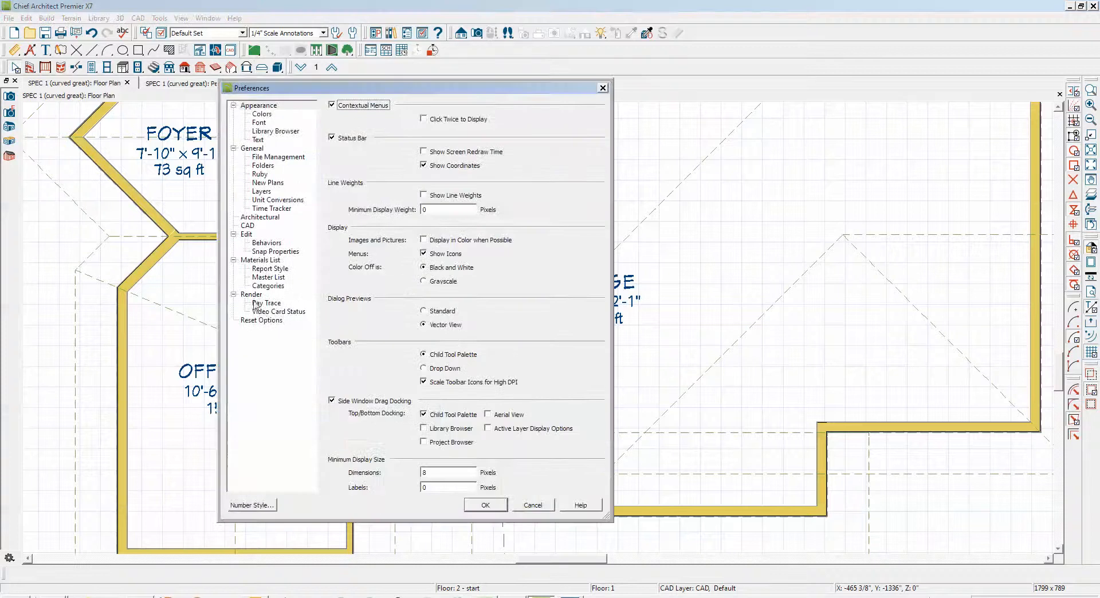
click(252, 260)
click(252, 243)
click(261, 252)
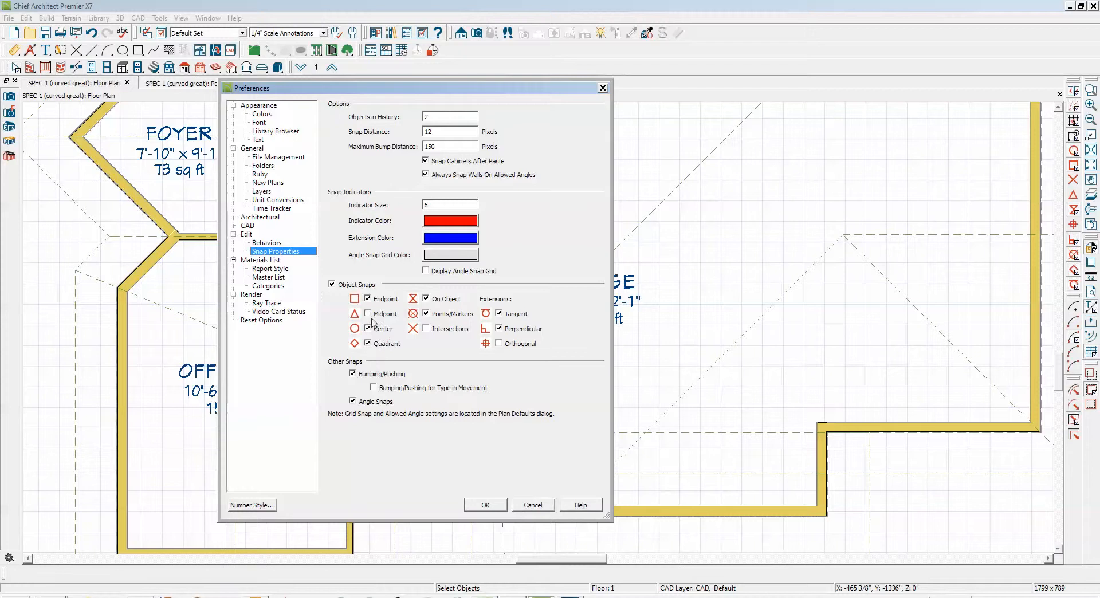
click(368, 313)
click(499, 343)
click(425, 329)
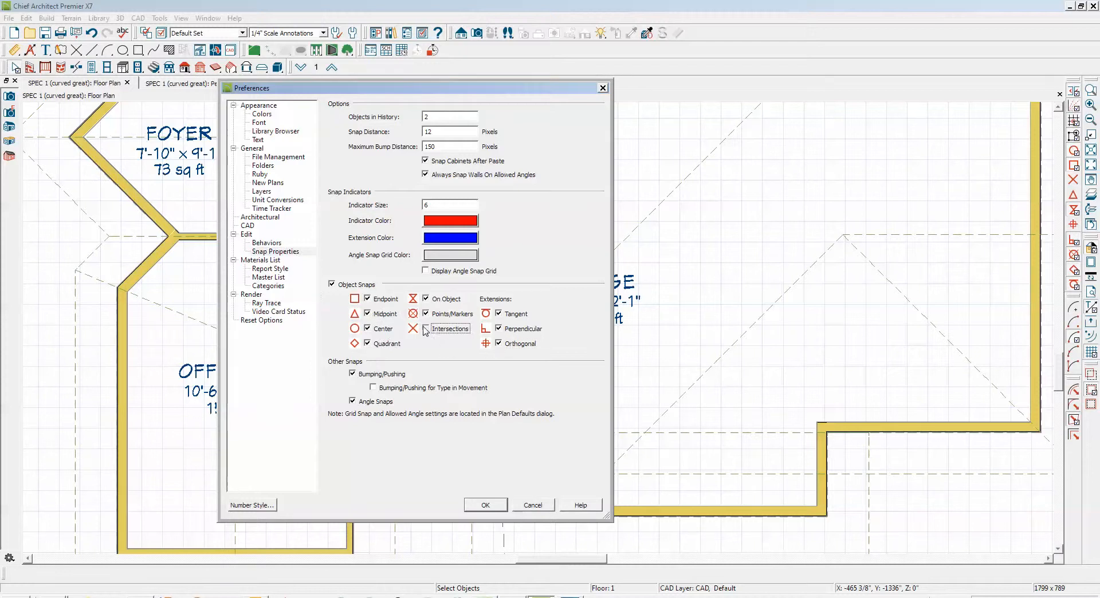
click(374, 389)
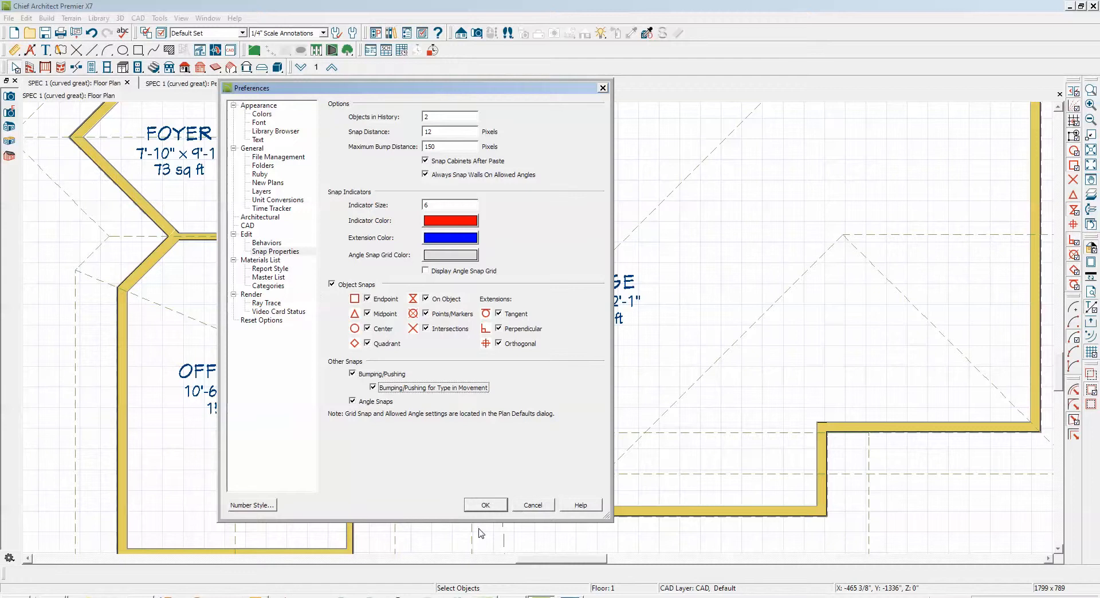
click(485, 504)
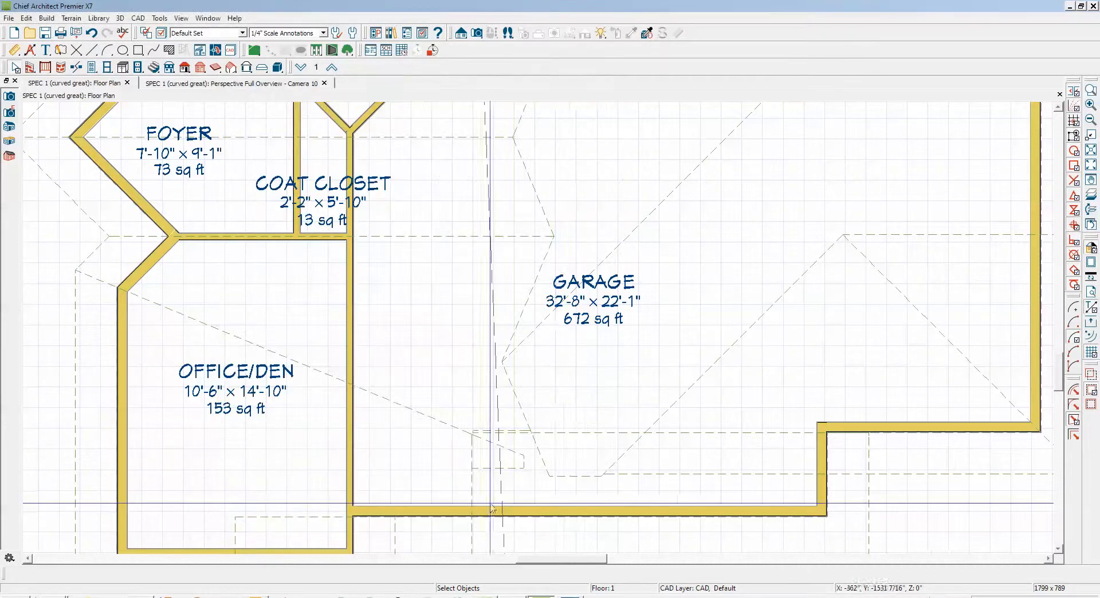
Pull the lower edge and end corner of the office/den roof extension to the garage roof plane's lower corner, then inspect the junction in 3D
click(584, 479)
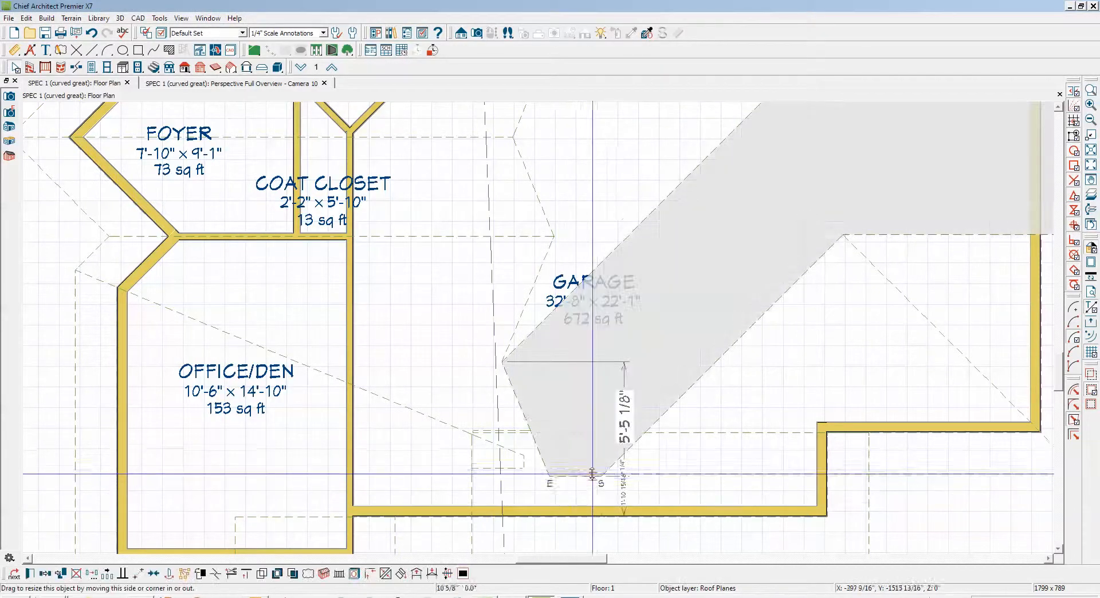
click(618, 473)
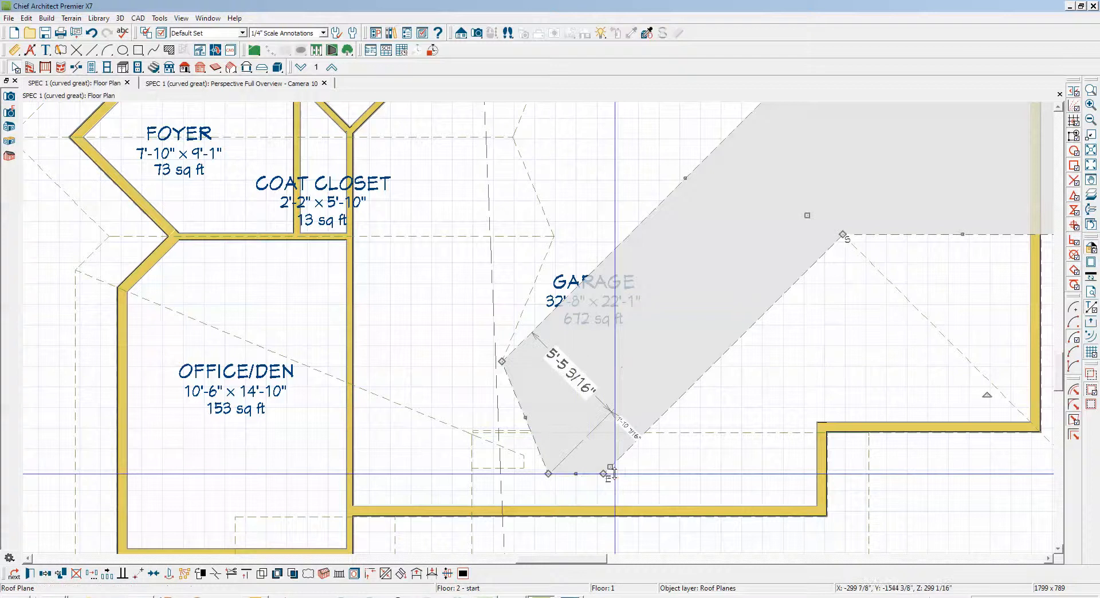
scroll(577, 514, up, 1)
scroll(576, 514, up, 2)
key(Escape)
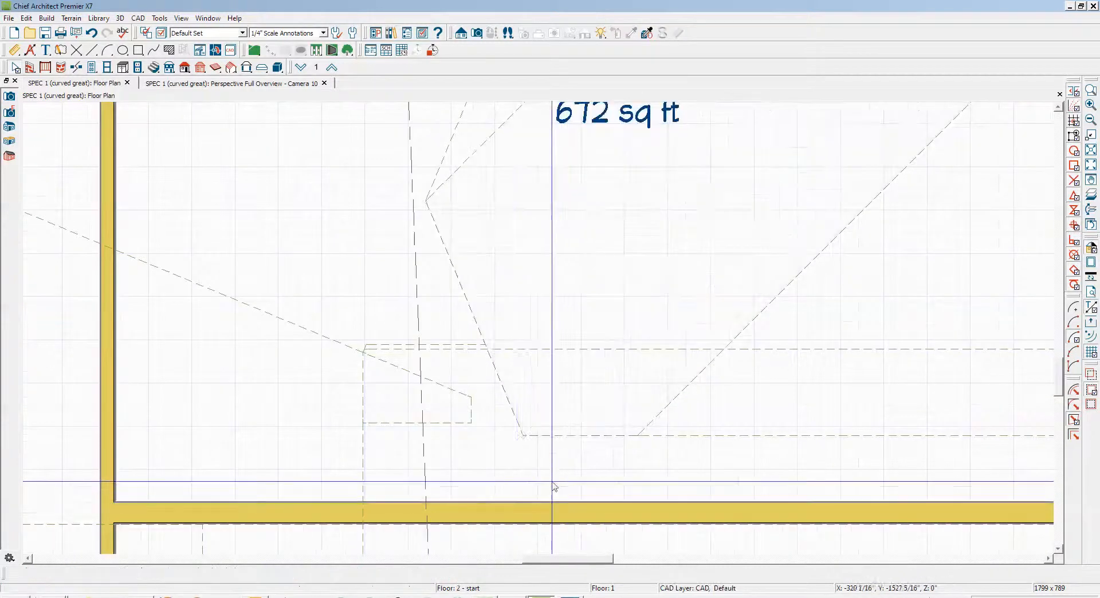
click(447, 429)
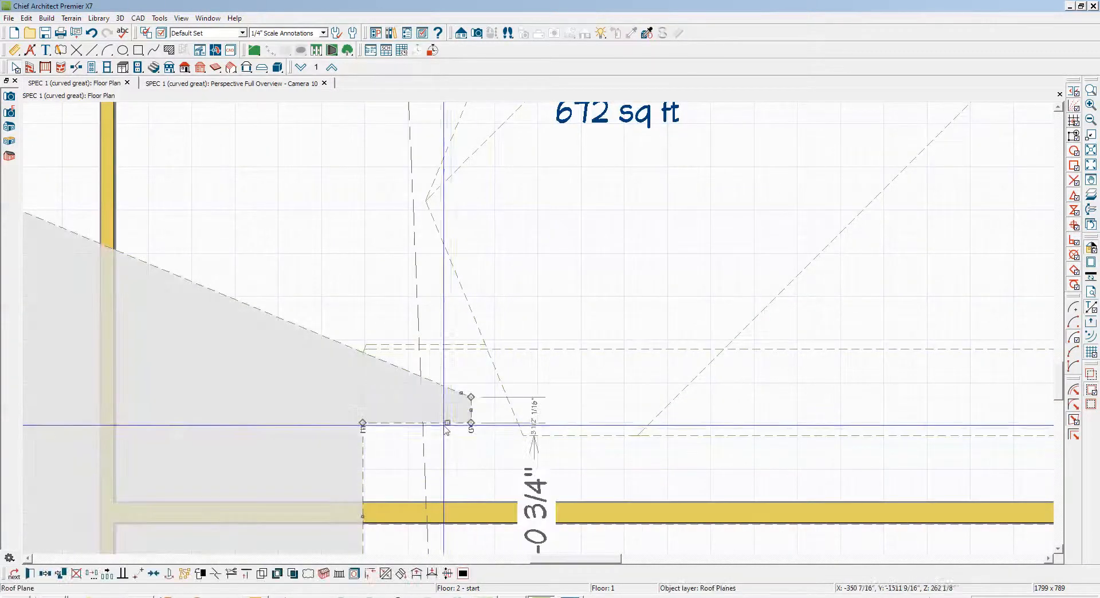
drag(448, 427, 520, 438)
click(569, 468)
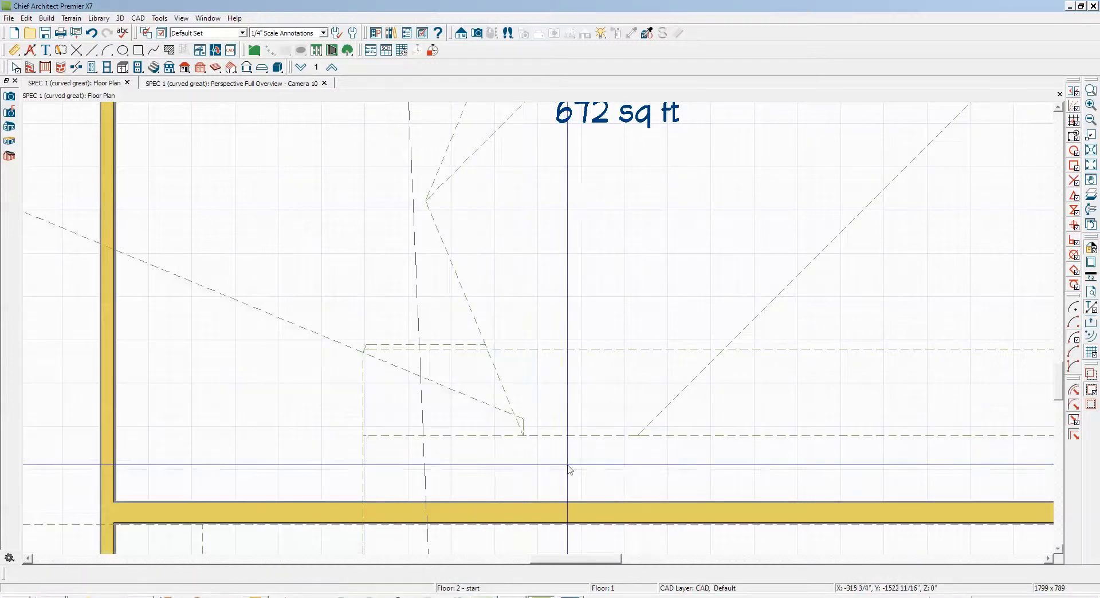
key(ctrl+Tab)
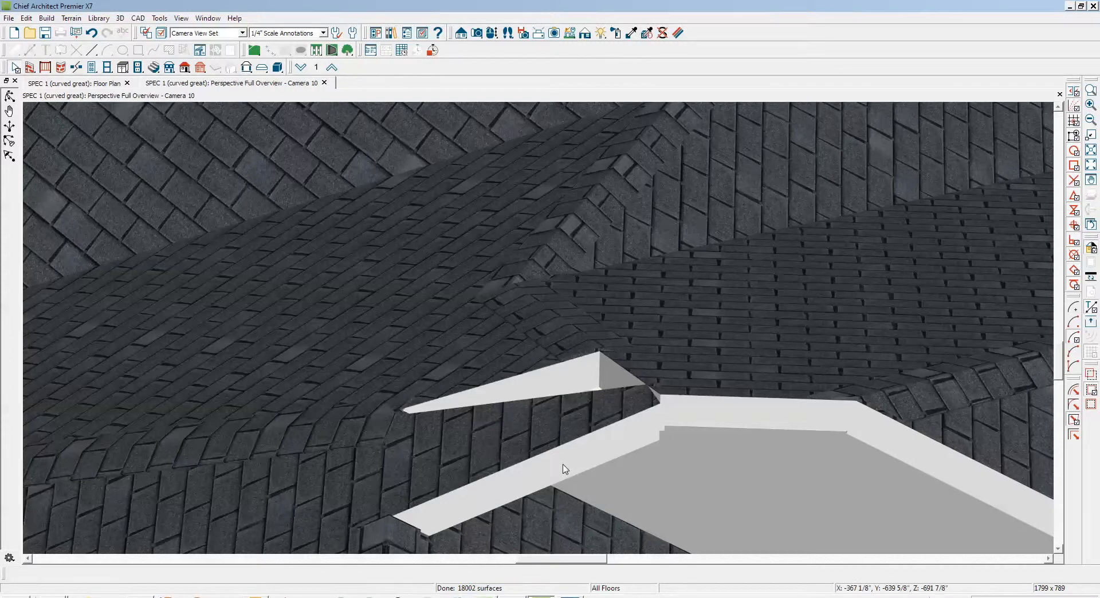
scroll(543, 458, down, 3)
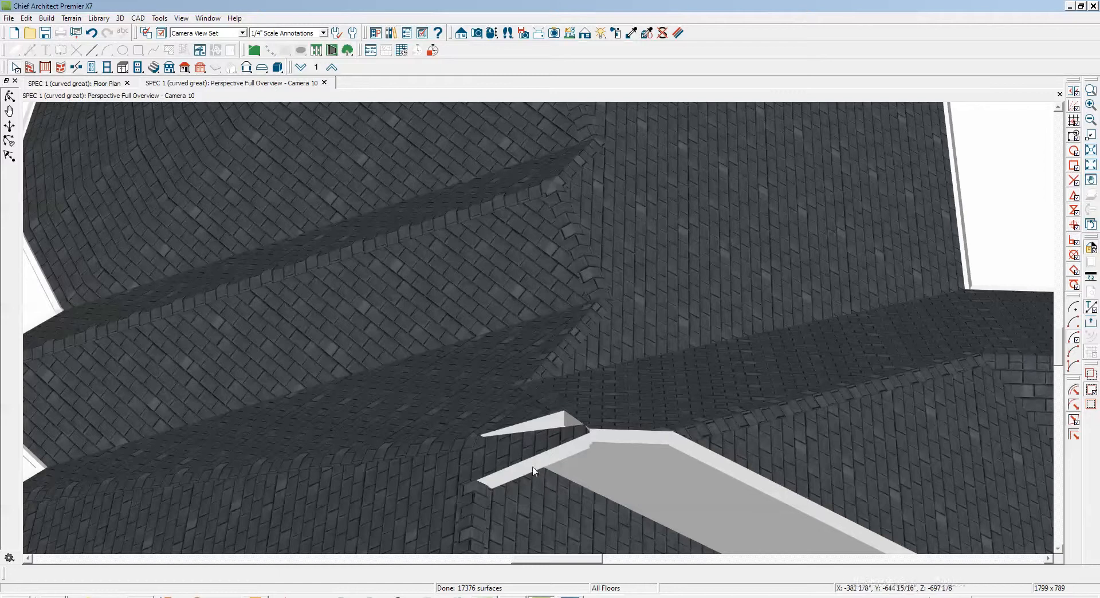
Examine the garage roof plane's short lower edge in the floor plan and the gap at the front roof junction from several 3D angles
key(ctrl+Tab)
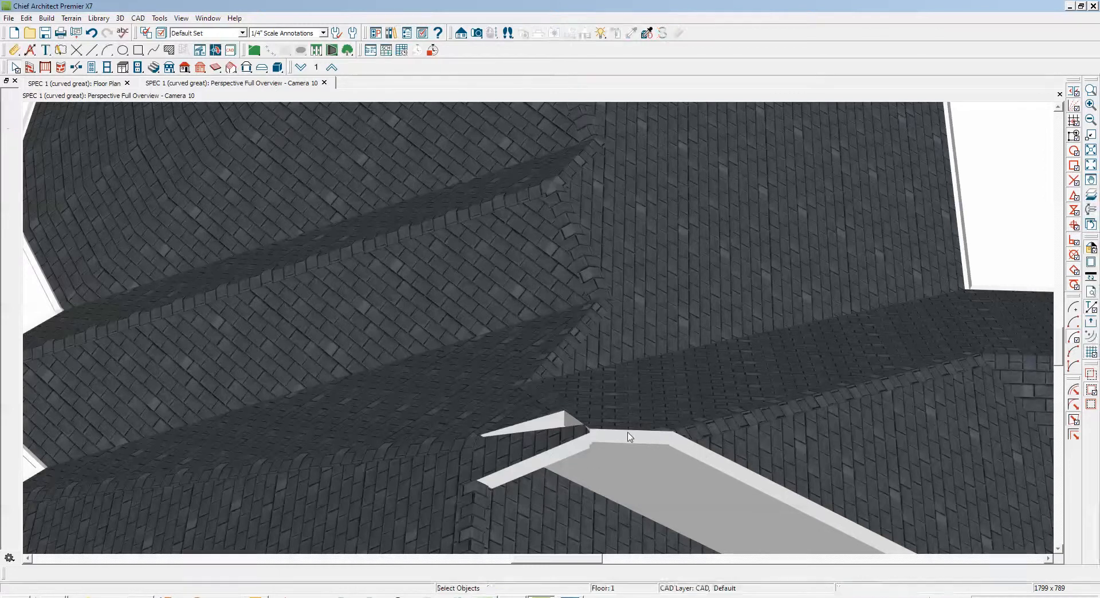
click(578, 439)
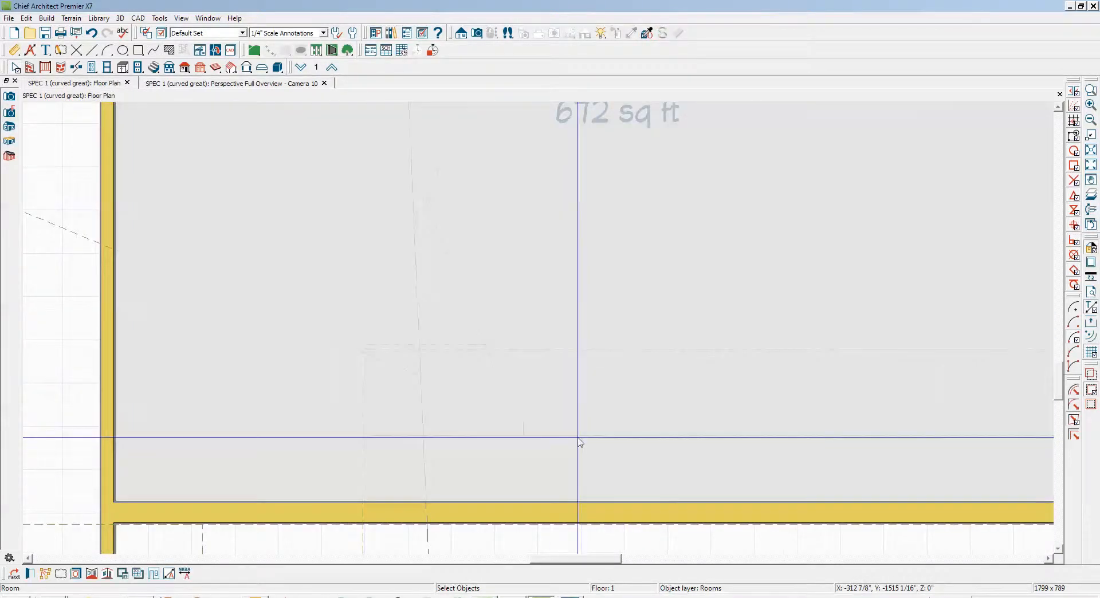
click(579, 440)
scroll(578, 437, down, 3)
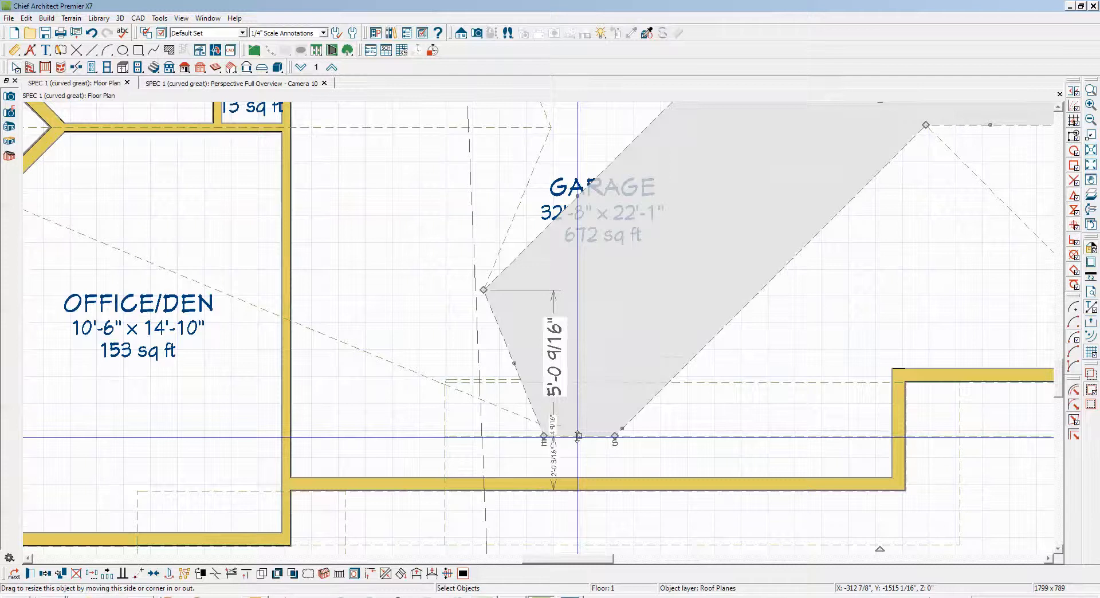
scroll(578, 437, up, 4)
key(Escape)
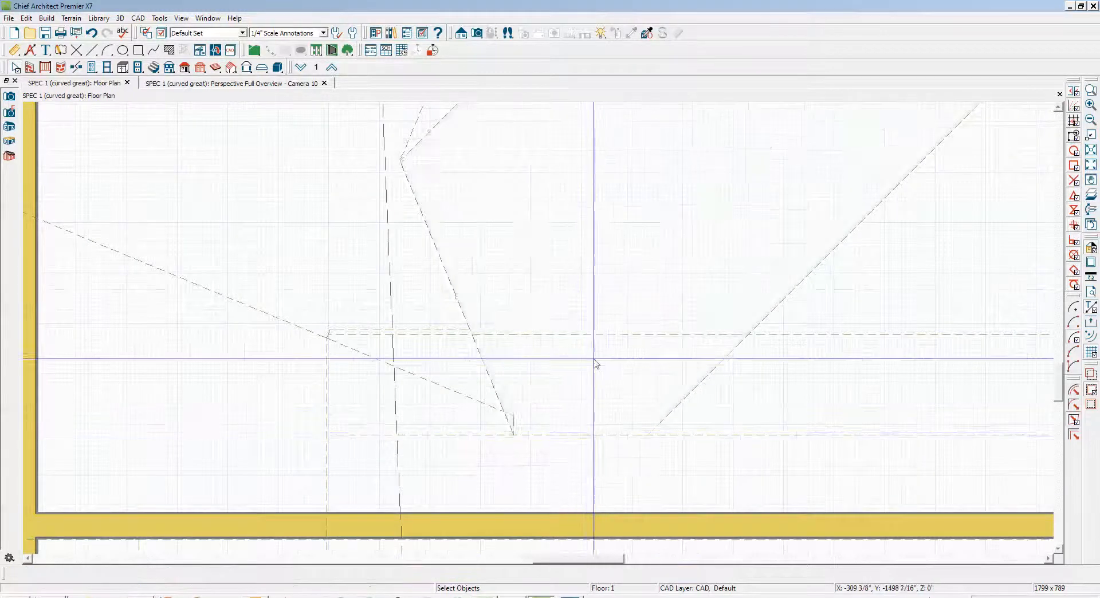
scroll(595, 363, down, 2)
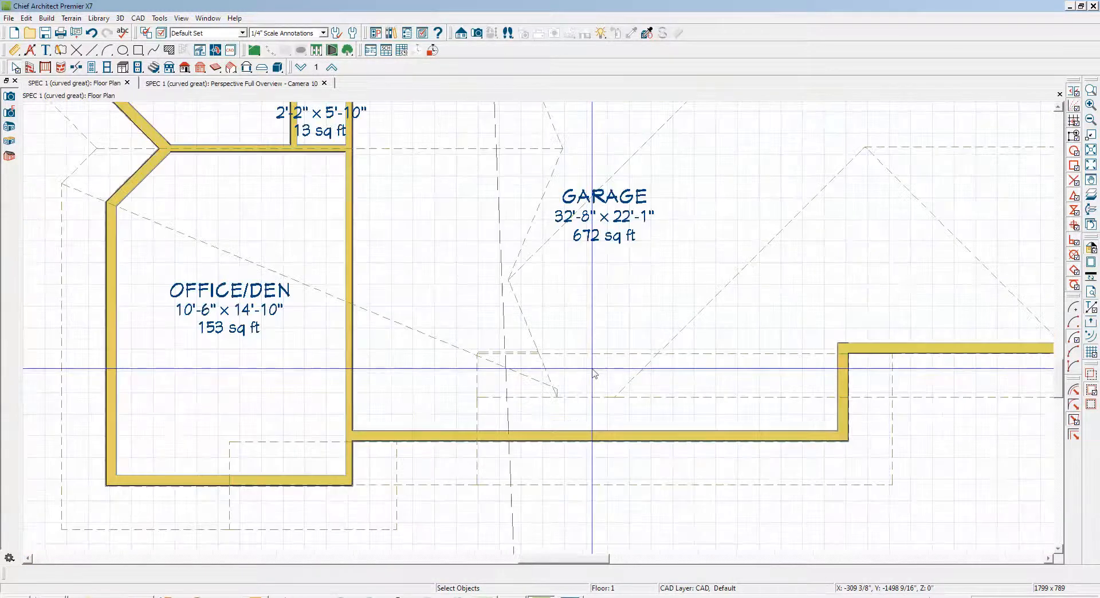
key(ctrl+Tab)
scroll(586, 380, down, 3)
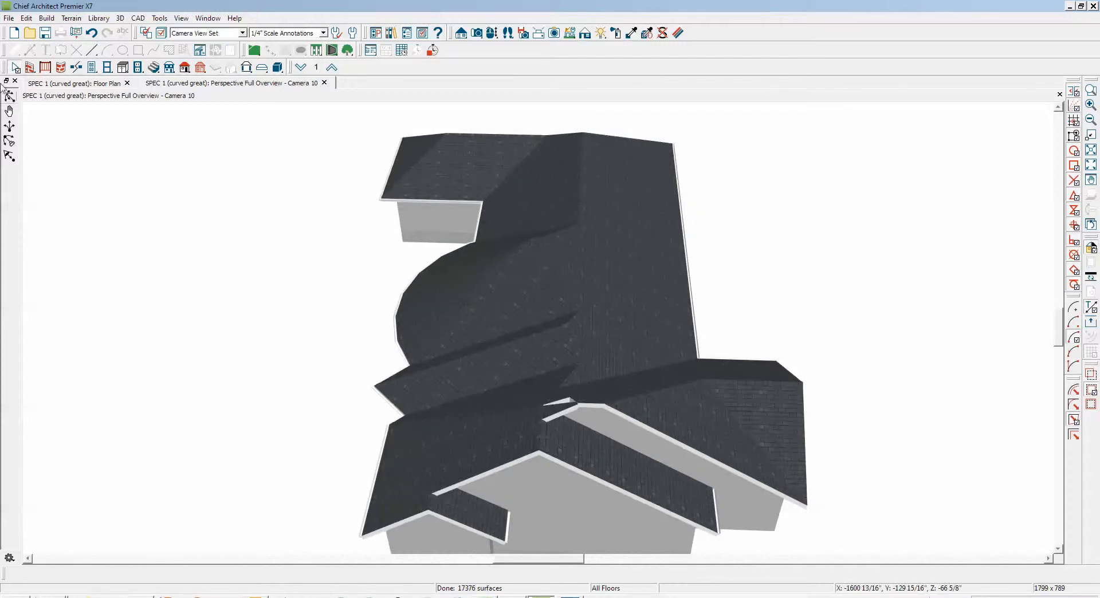
click(9, 95)
drag(350, 307, 355, 246)
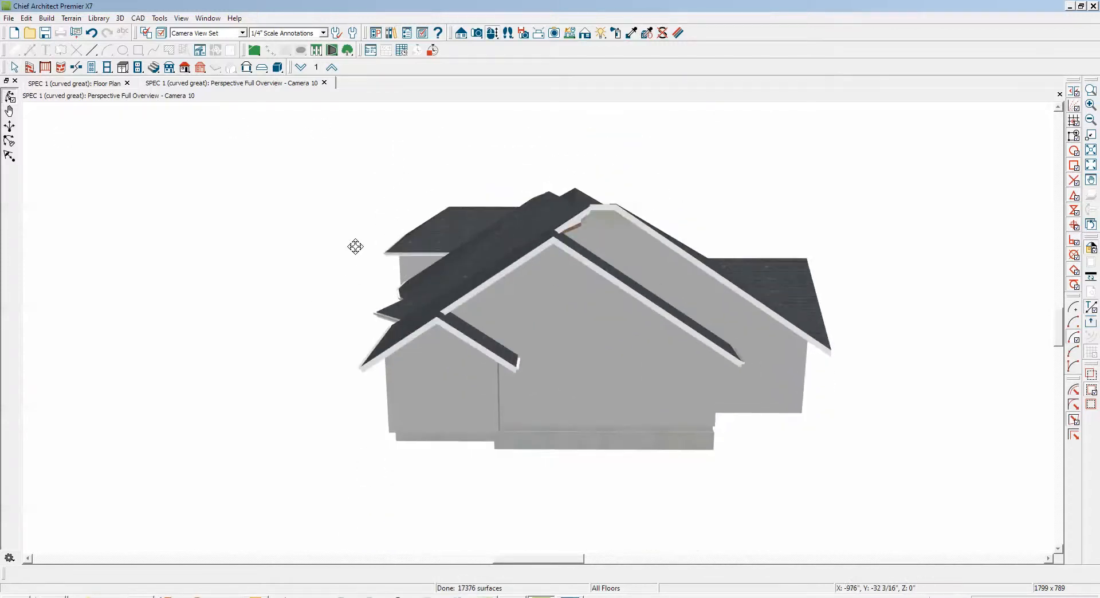
drag(592, 240, 575, 226)
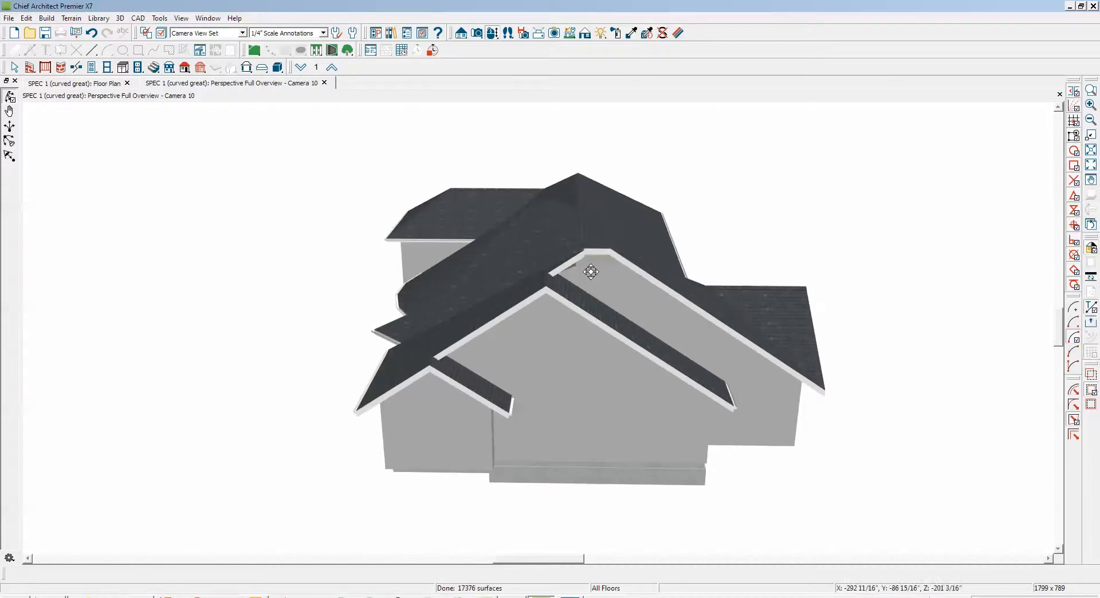
scroll(591, 272, up, 10)
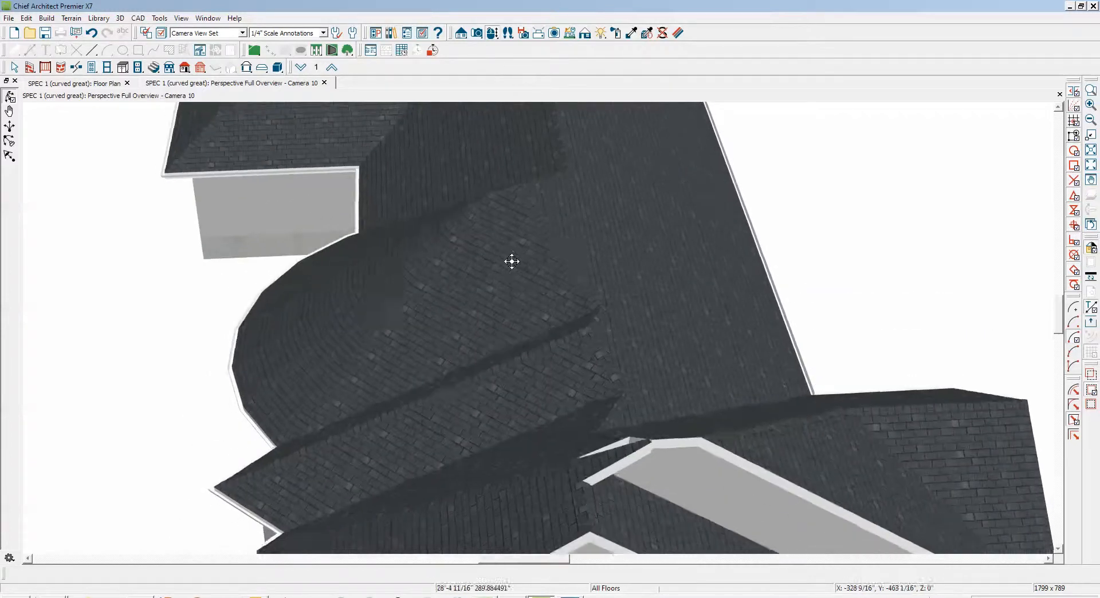
drag(511, 261, 508, 255)
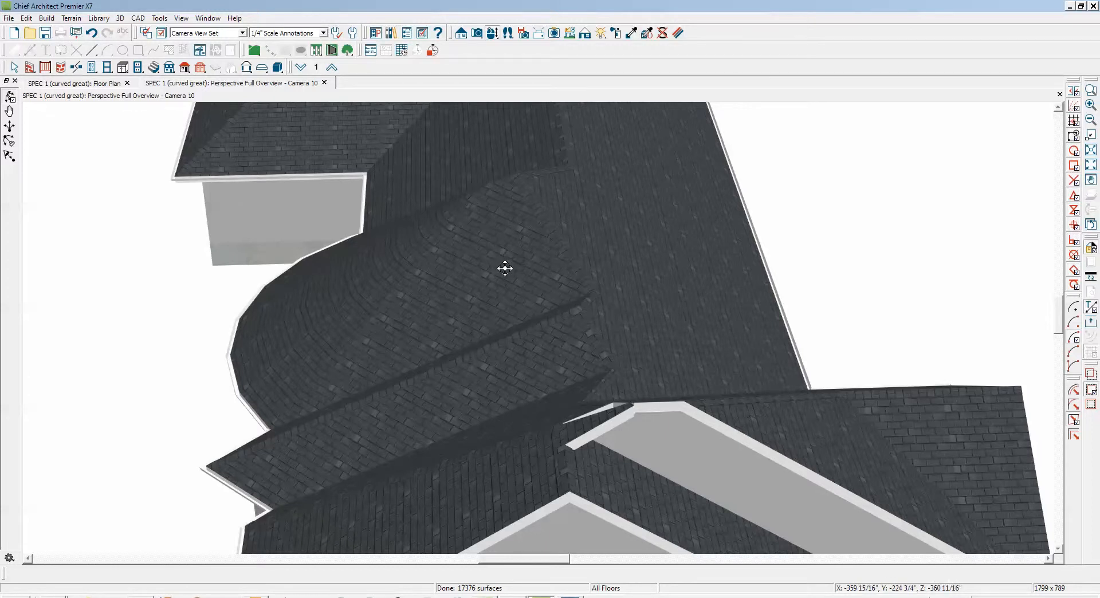
Pull the office/den roof plane's extended corner back to the ridge of the lower front gable in the 3D overview
key(space)
scroll(596, 436, up, 6)
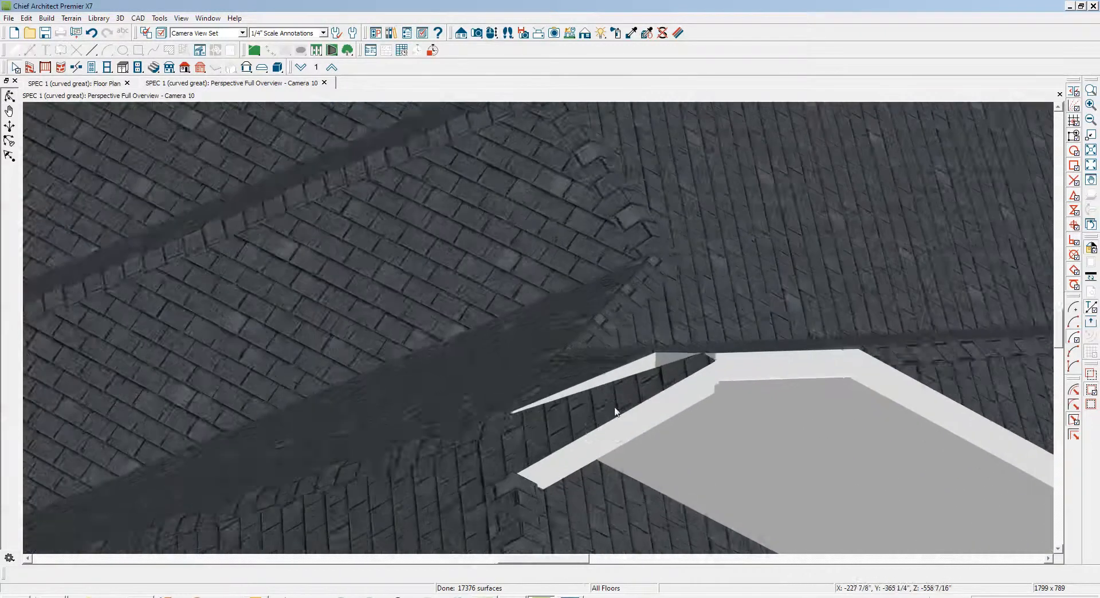
click(738, 358)
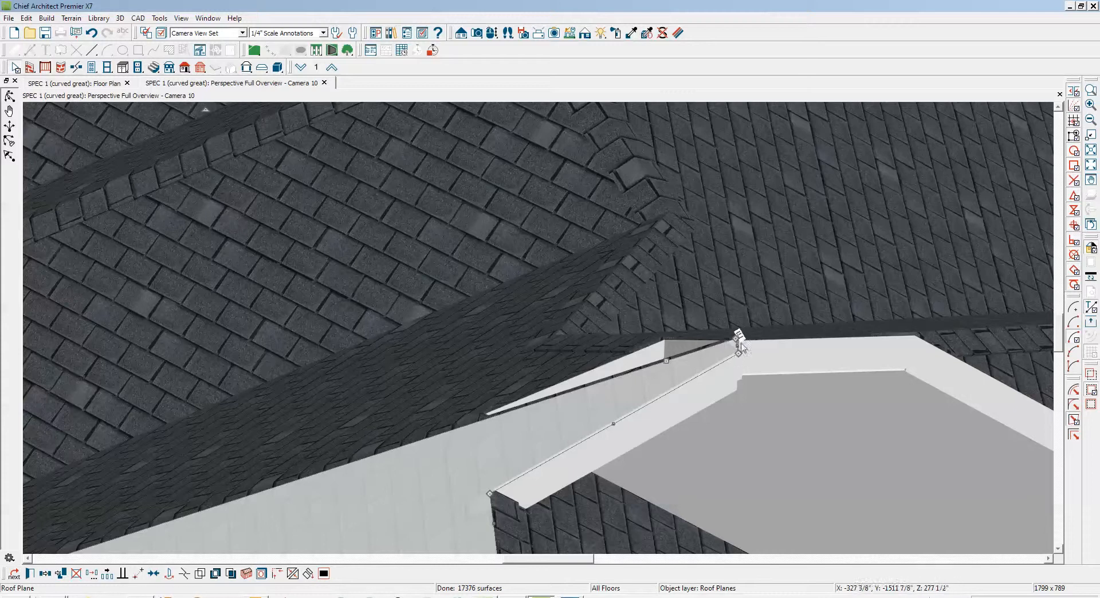
drag(740, 342, 489, 514)
drag(615, 469, 614, 449)
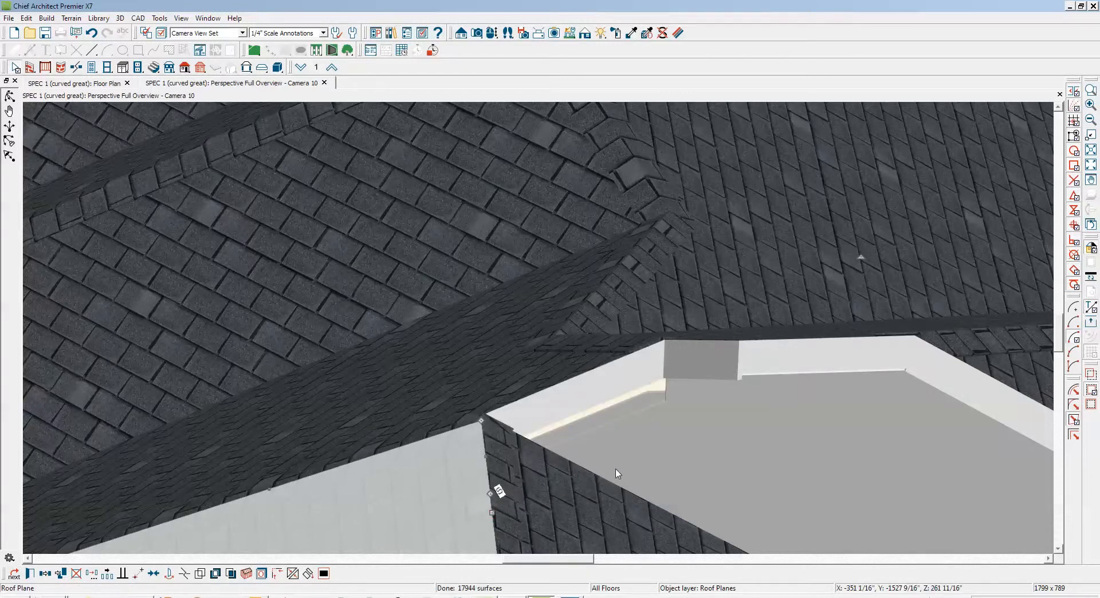
click(759, 345)
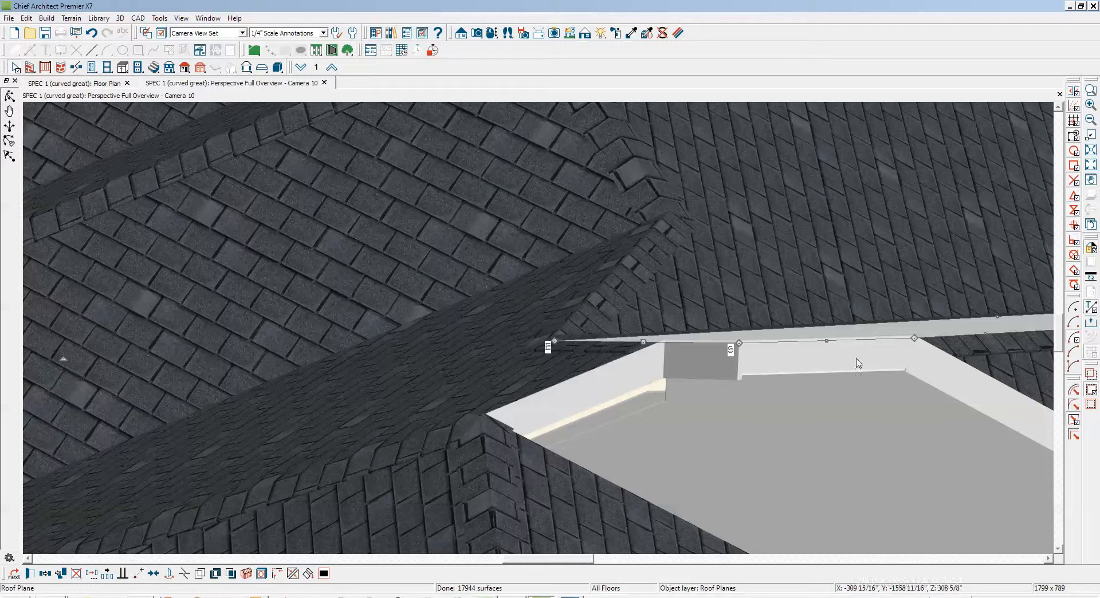
key(Escape)
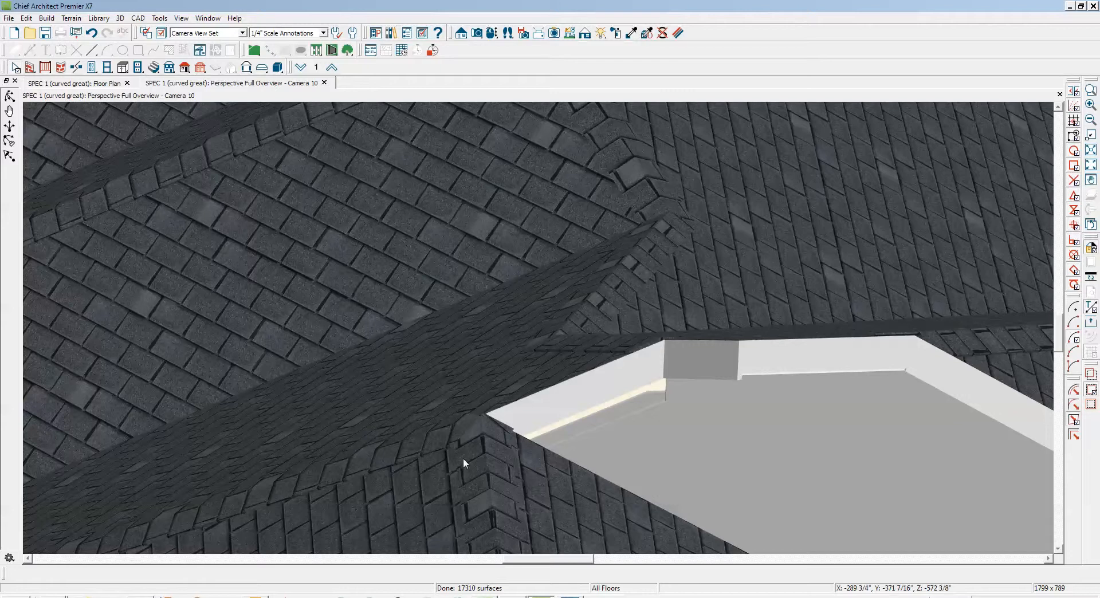
Reshape the end of the office/den roof plane by its corners and edge, extending it past the lower ridge toward the garage gable
click(418, 503)
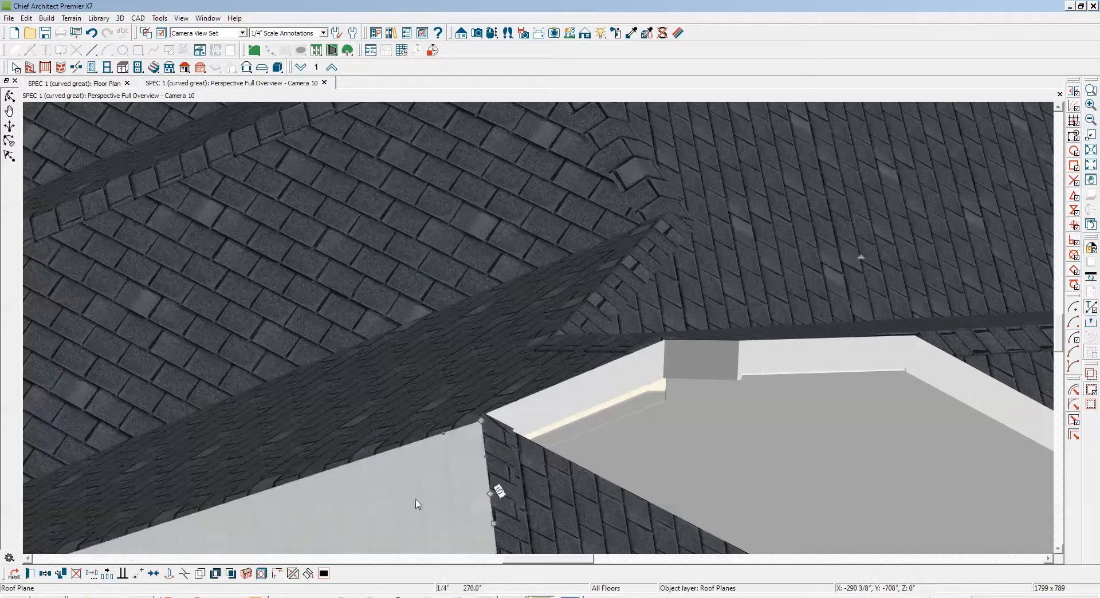
drag(490, 493, 553, 470)
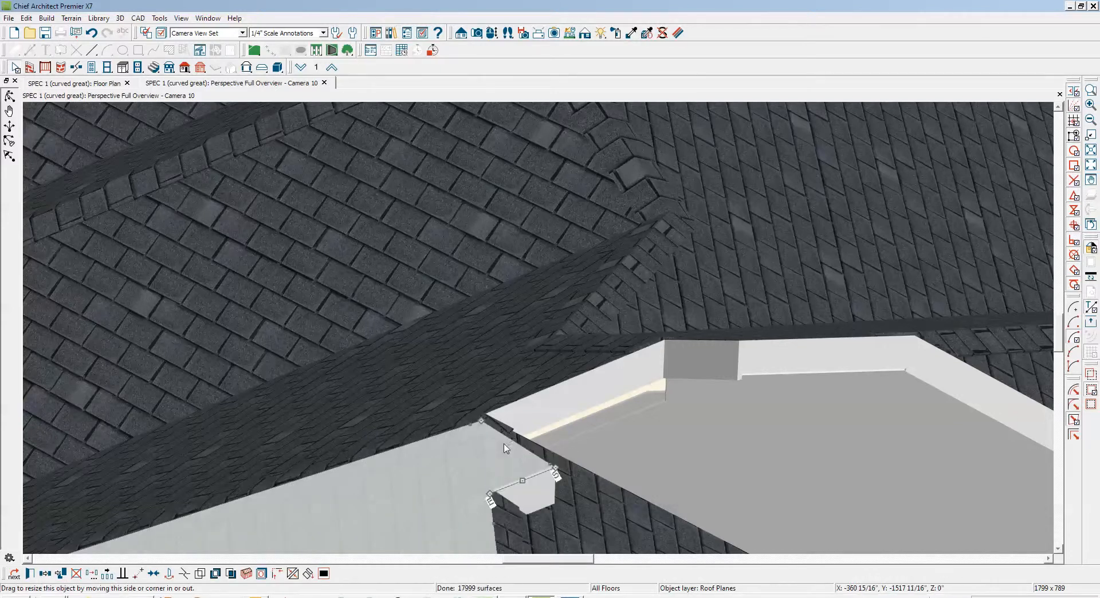
drag(482, 421, 532, 405)
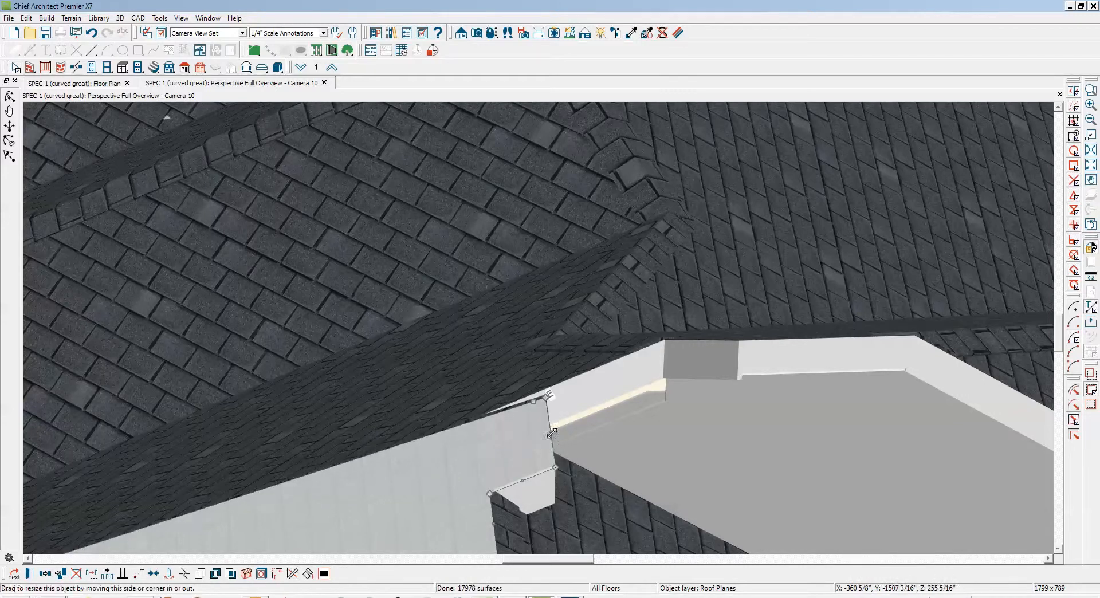
drag(557, 453, 777, 360)
Delete the triangular garage roof plane beside the lower front gable, viewing the house from the garage side in 3D
scroll(776, 359, down, 10)
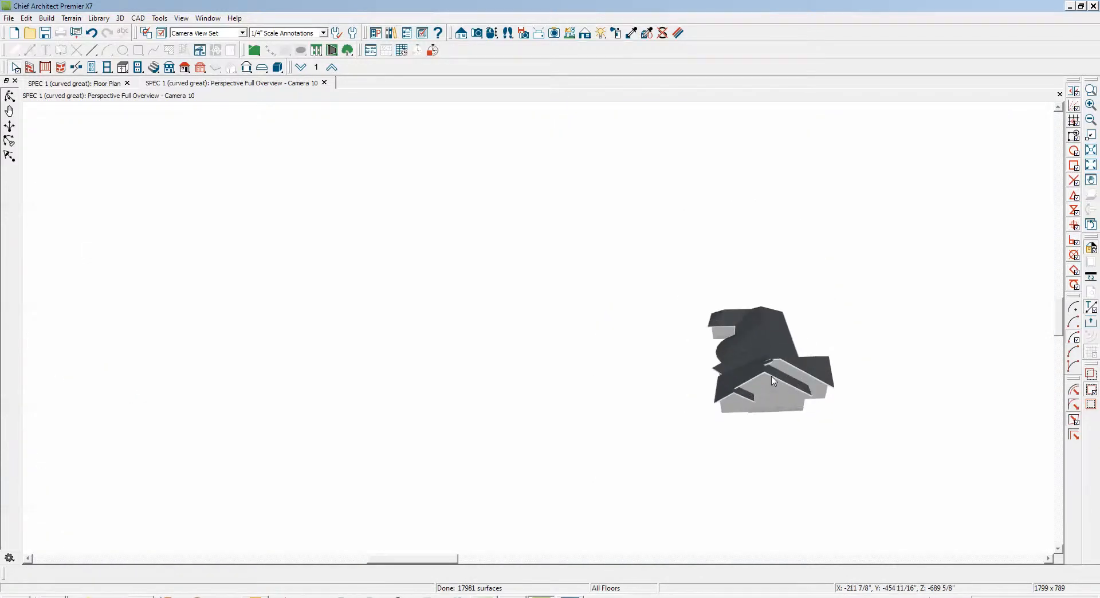
scroll(773, 381, up, 10)
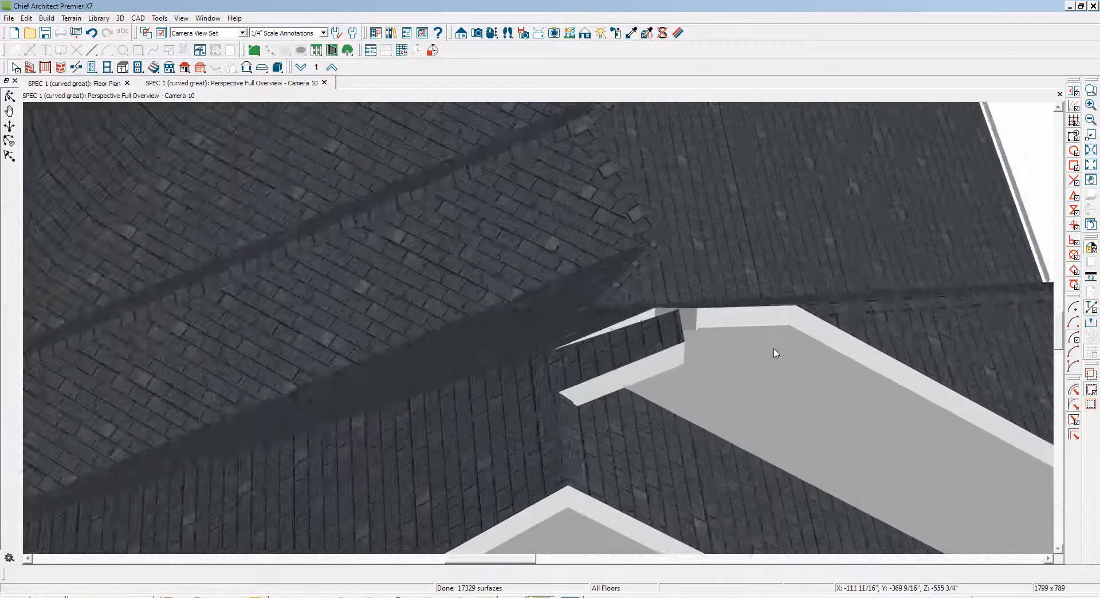
scroll(776, 353, down, 10)
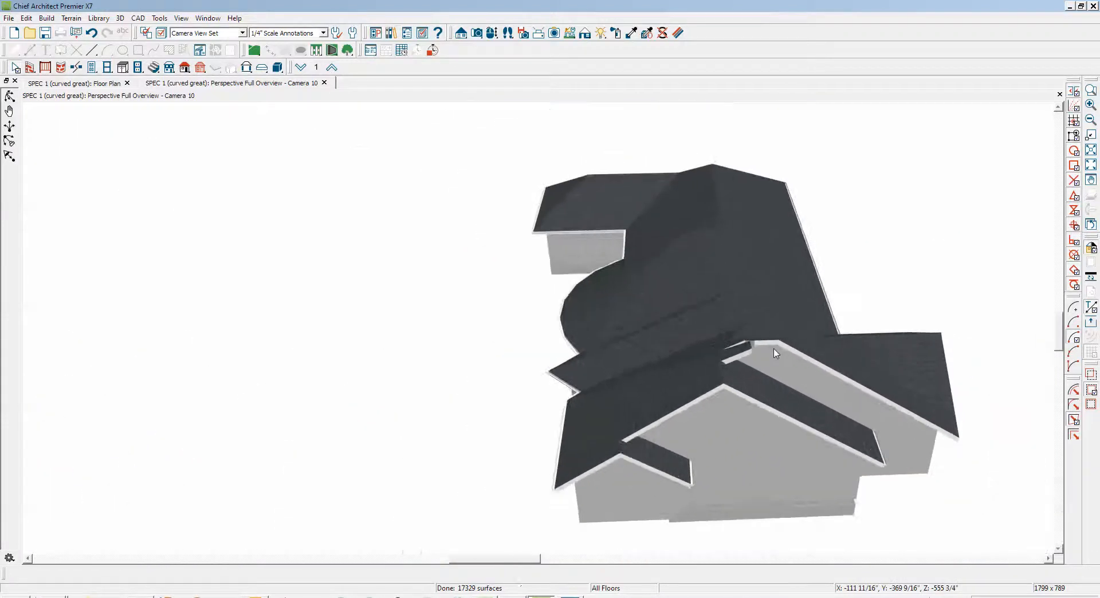
scroll(776, 353, up, 2)
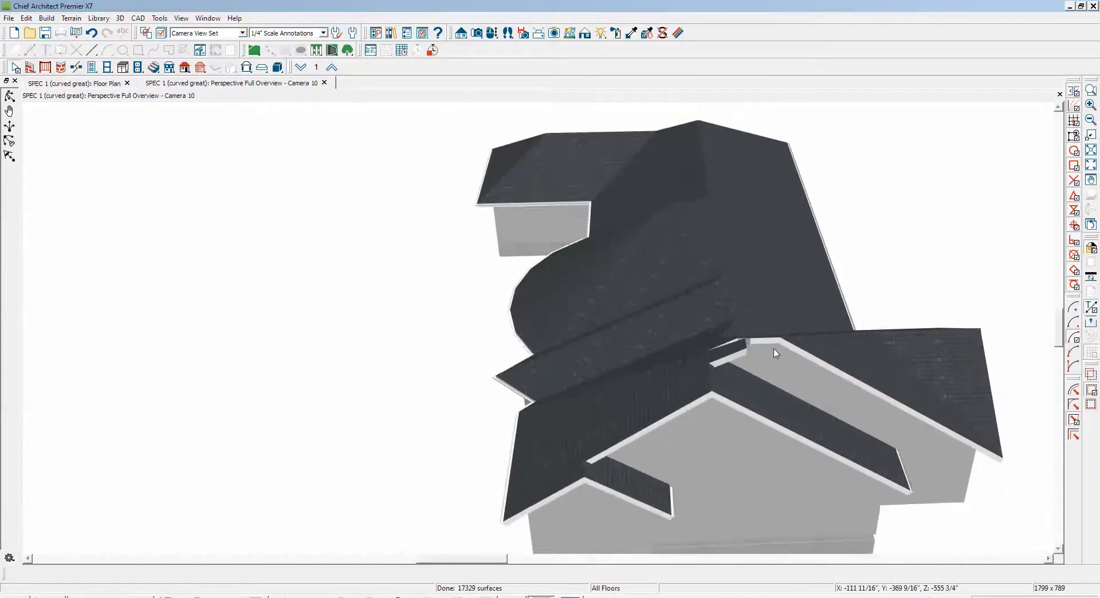
click(10, 97)
drag(668, 363, 930, 325)
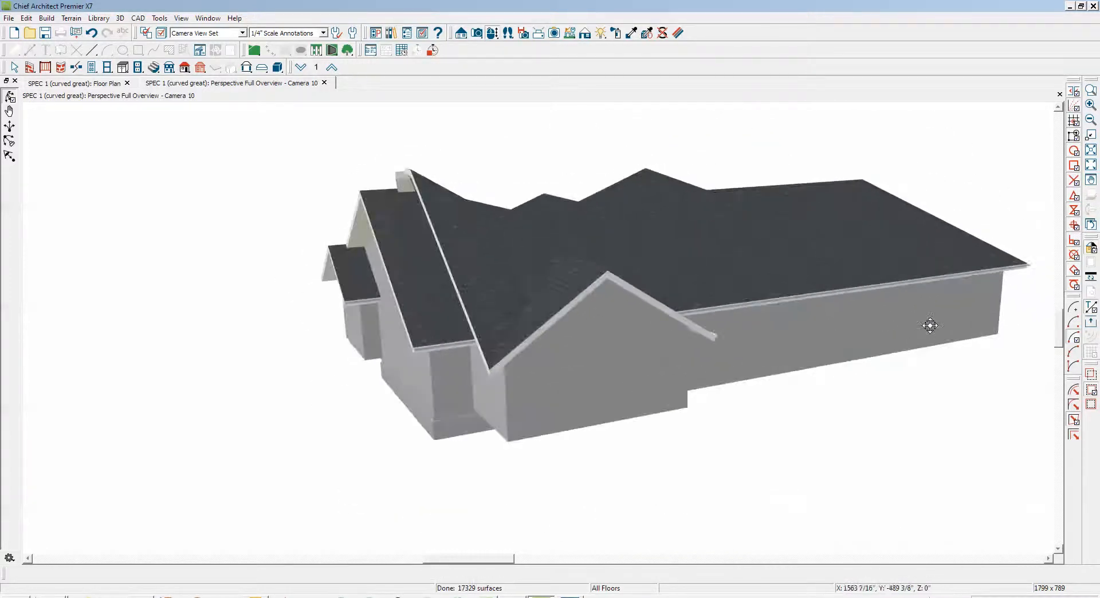
drag(608, 298, 503, 320)
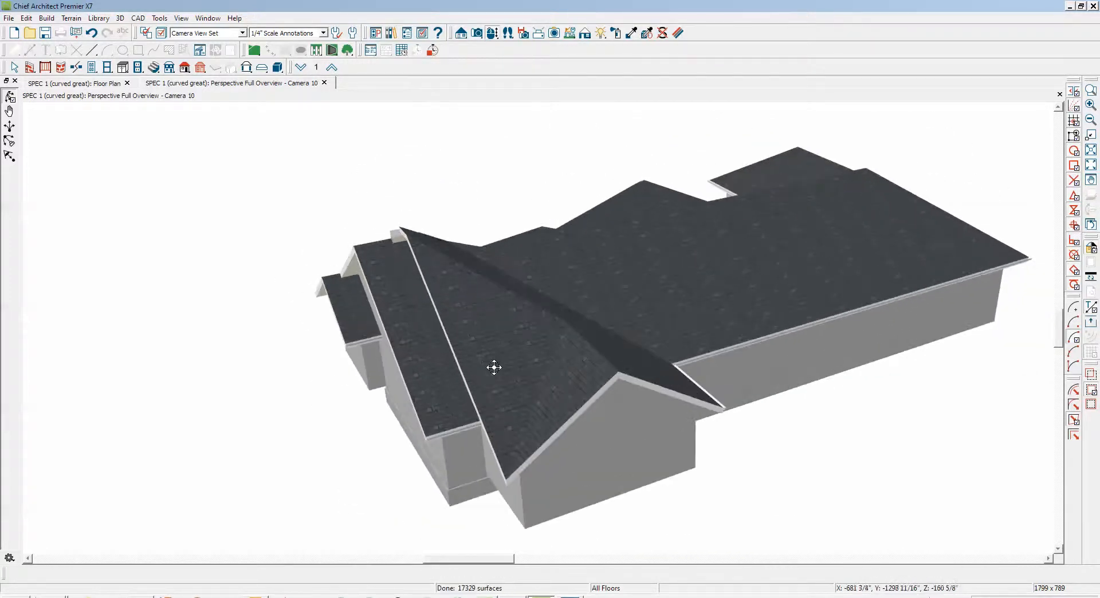
right_click(472, 347)
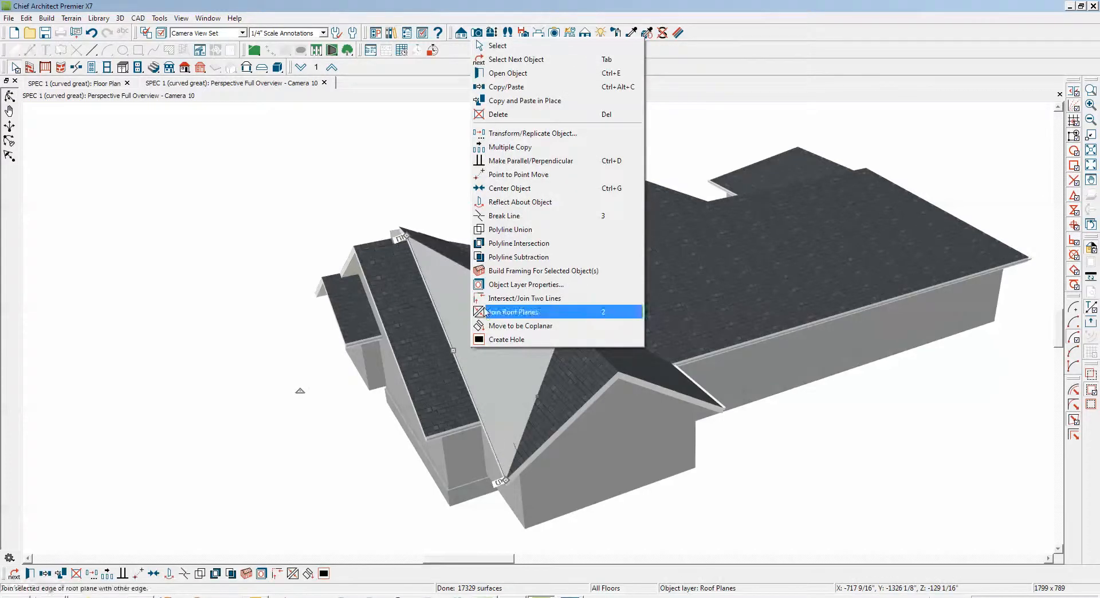
click(498, 114)
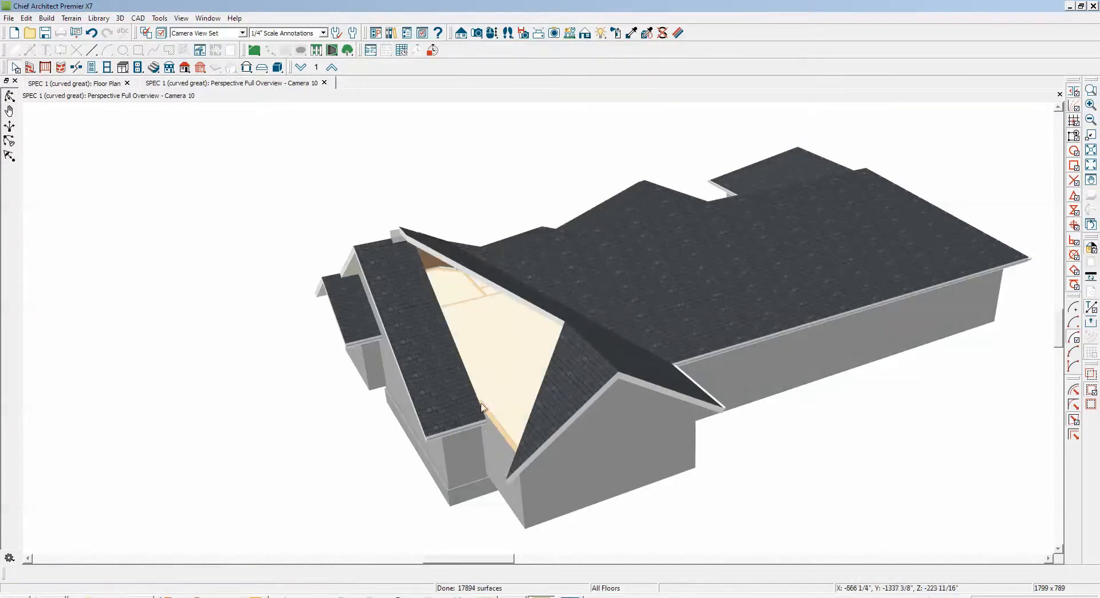
Inspect the opening above the garage and the surrounding roof plane edges from above in 3D
scroll(449, 299, up, 1)
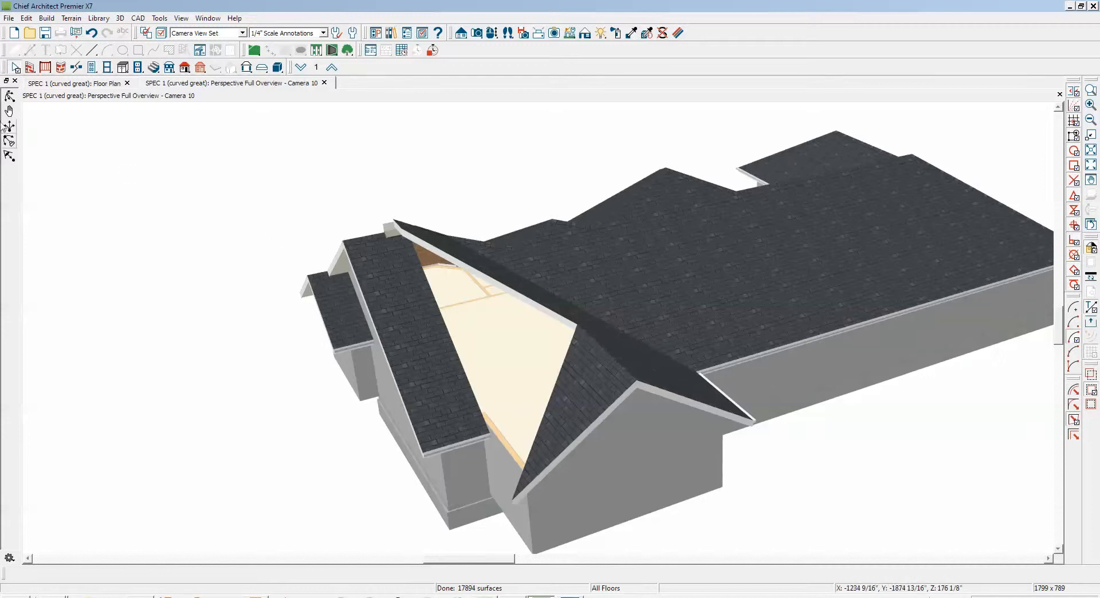
click(8, 93)
drag(301, 345, 218, 390)
scroll(402, 244, up, 3)
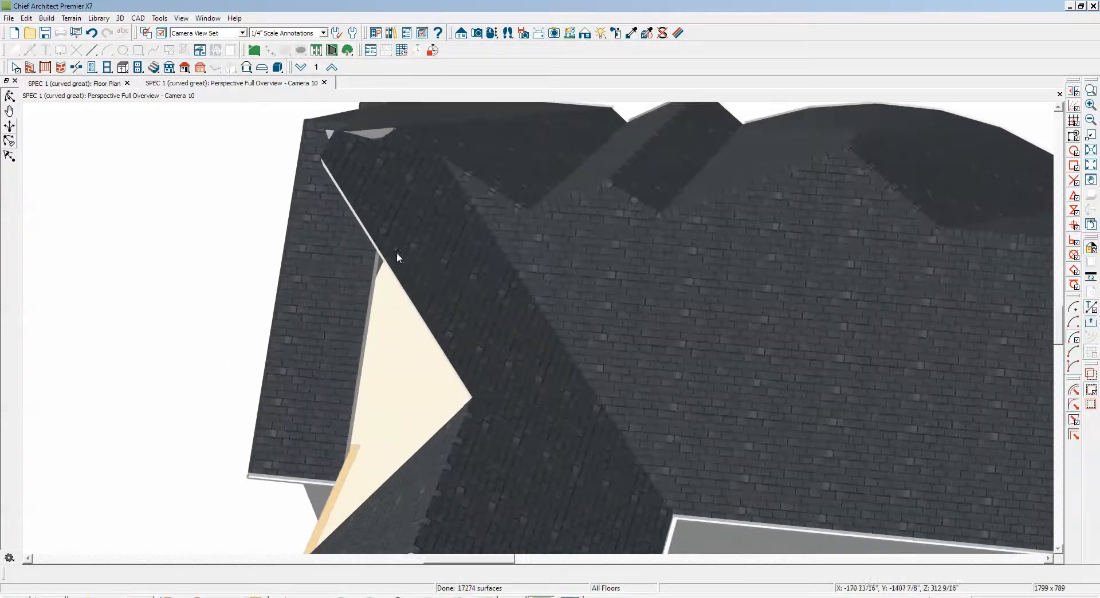
Pull the far end of the garage side gable's sloping roof plane back from the neighbouring front roof plane in the 3D overview
click(399, 260)
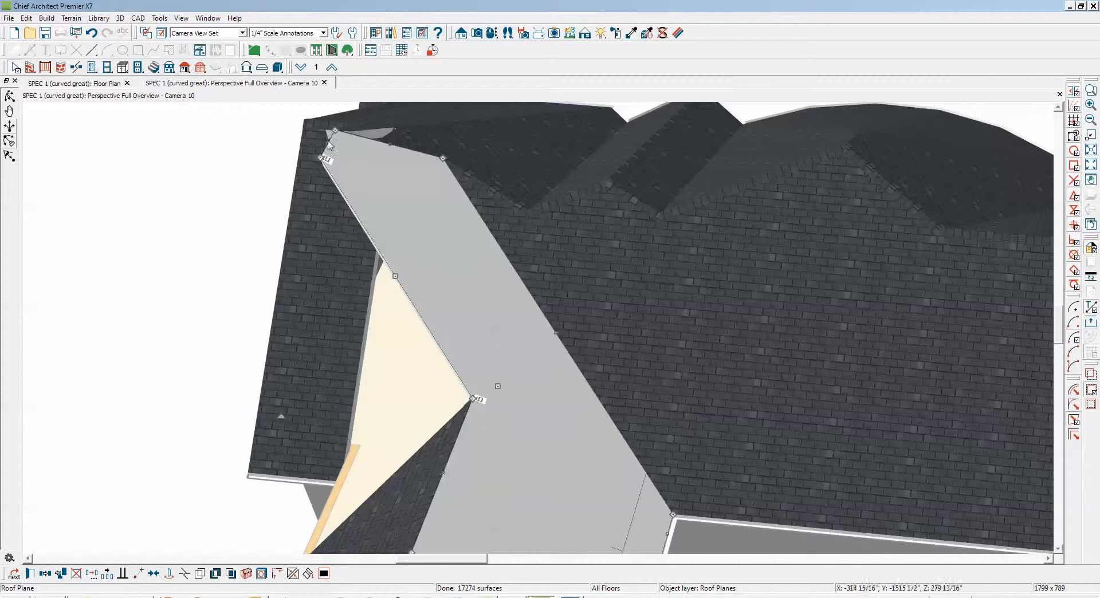
drag(334, 149, 442, 160)
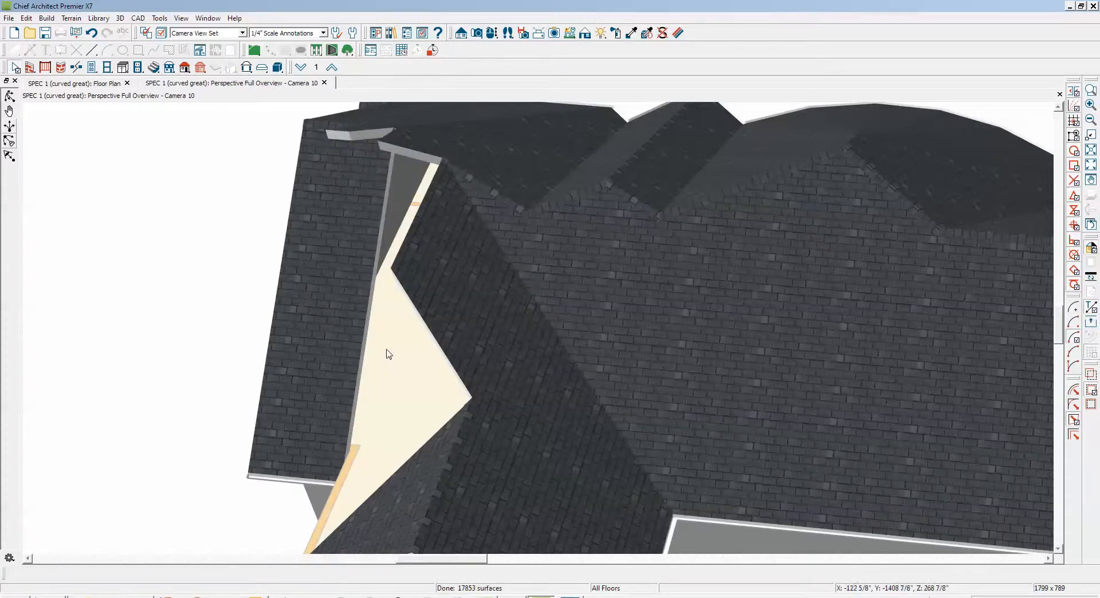
scroll(388, 354, down, 2)
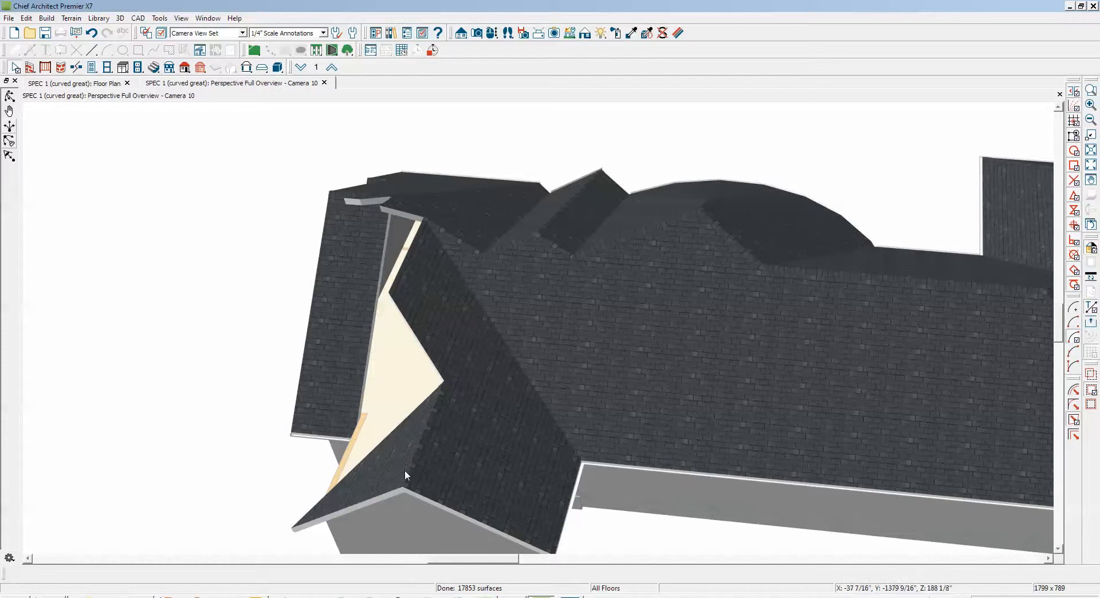
Break the diagonal edge of the triangular roof plane over the garage's outer front corner and stretch the new corner into a rectangle in plan
key(ctrl+Tab)
scroll(537, 364, down, 2)
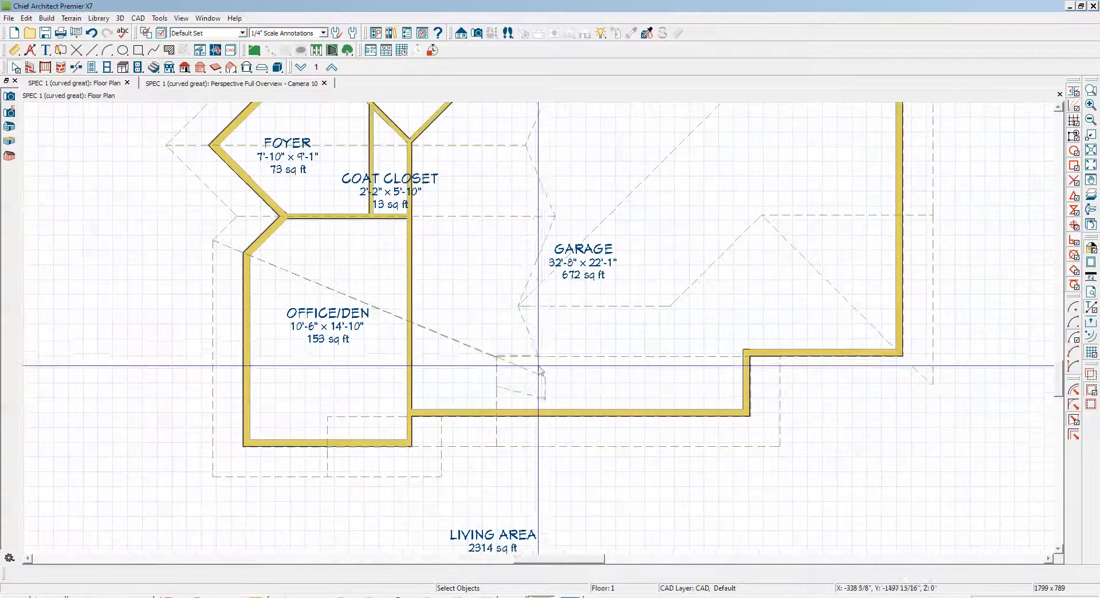
scroll(676, 372, down, 1)
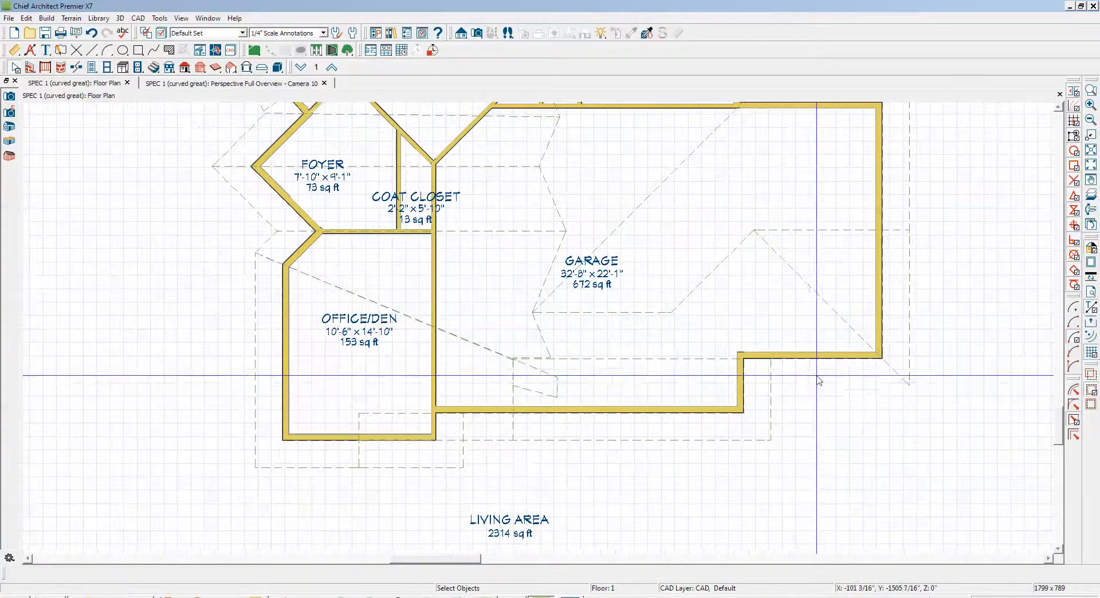
scroll(819, 378, up, 1)
click(853, 305)
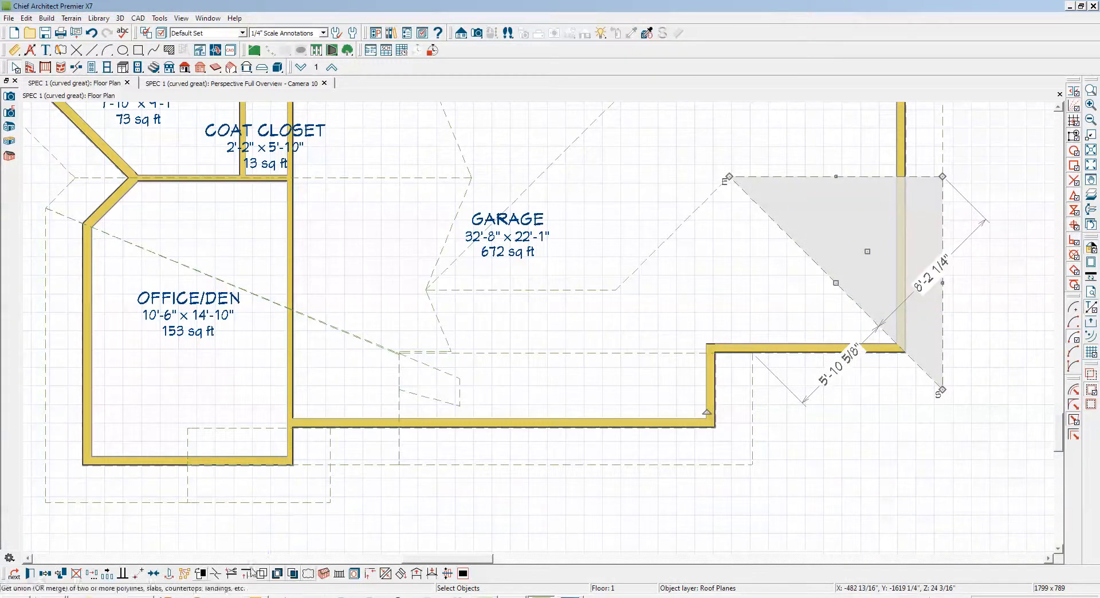
click(216, 575)
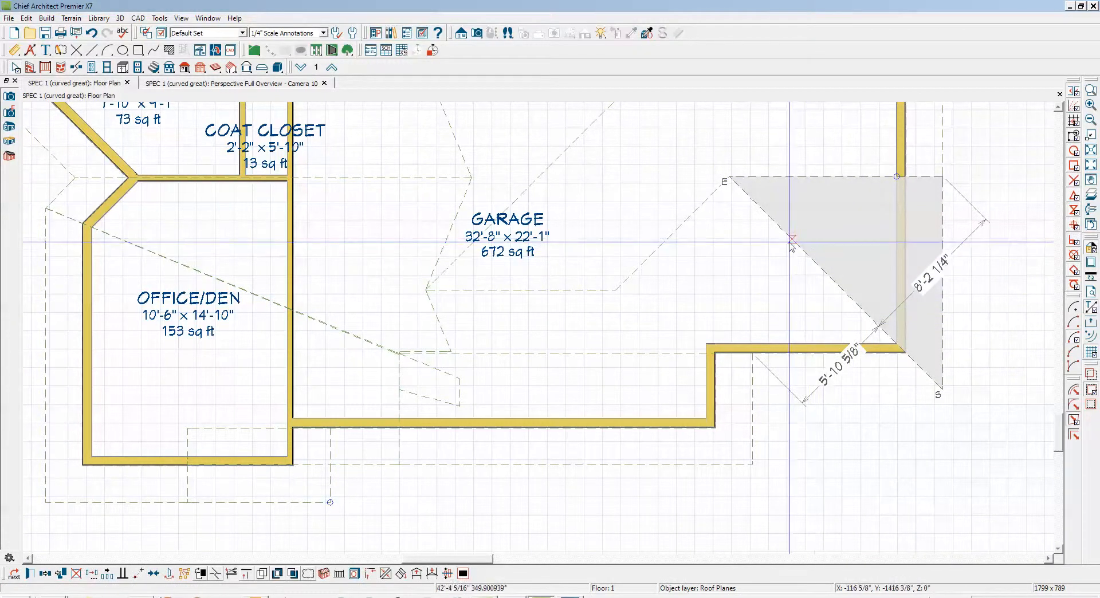
drag(791, 241, 722, 391)
click(835, 458)
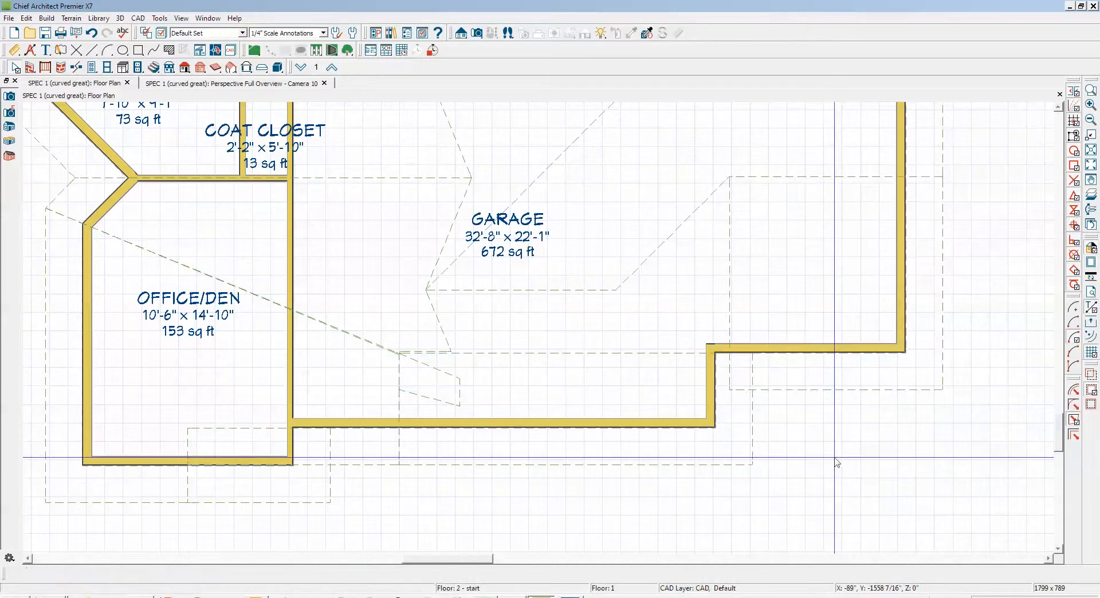
Join the squared-off garage roof plane with the adjoining front gable plane, and trim the opposite slope's extended edge back to the side gable
key(ctrl+Tab)
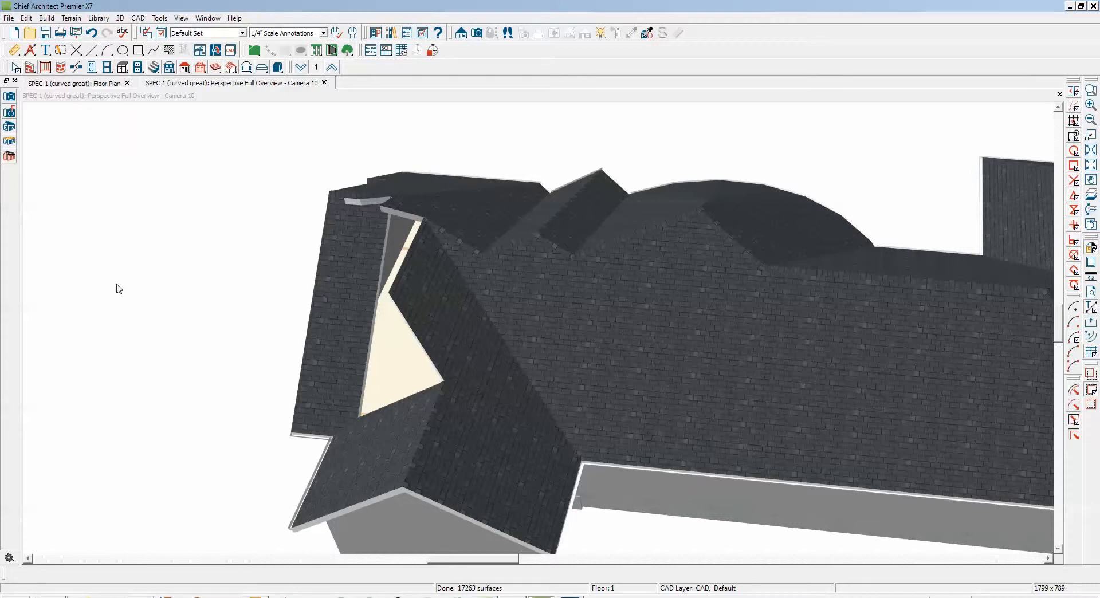
drag(116, 284, 186, 294)
middle_drag(182, 303, 187, 294)
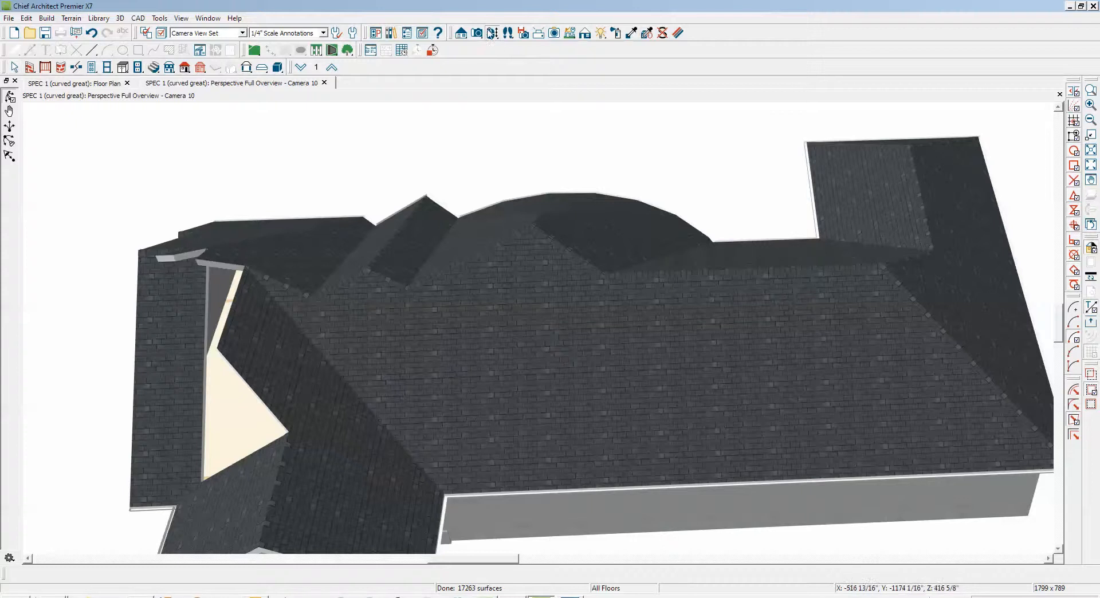
drag(312, 336, 377, 300)
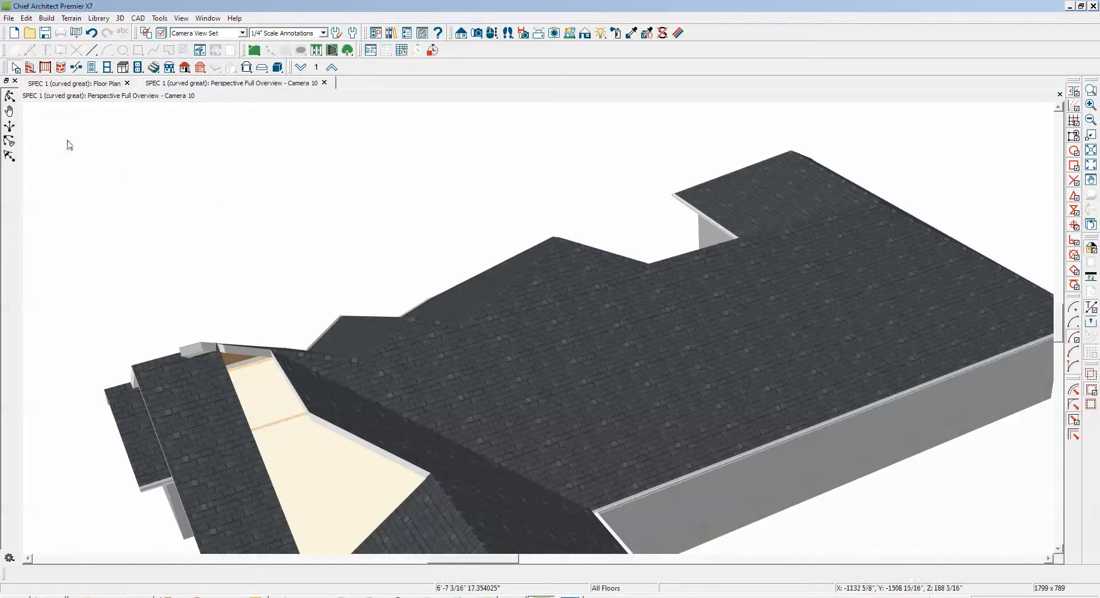
click(12, 96)
mouse_move(217, 350)
mouse_down()
mouse_move(356, 292)
mouse_move(403, 344)
mouse_move(361, 309)
mouse_move(272, 336)
mouse_move(208, 332)
mouse_up()
key(space)
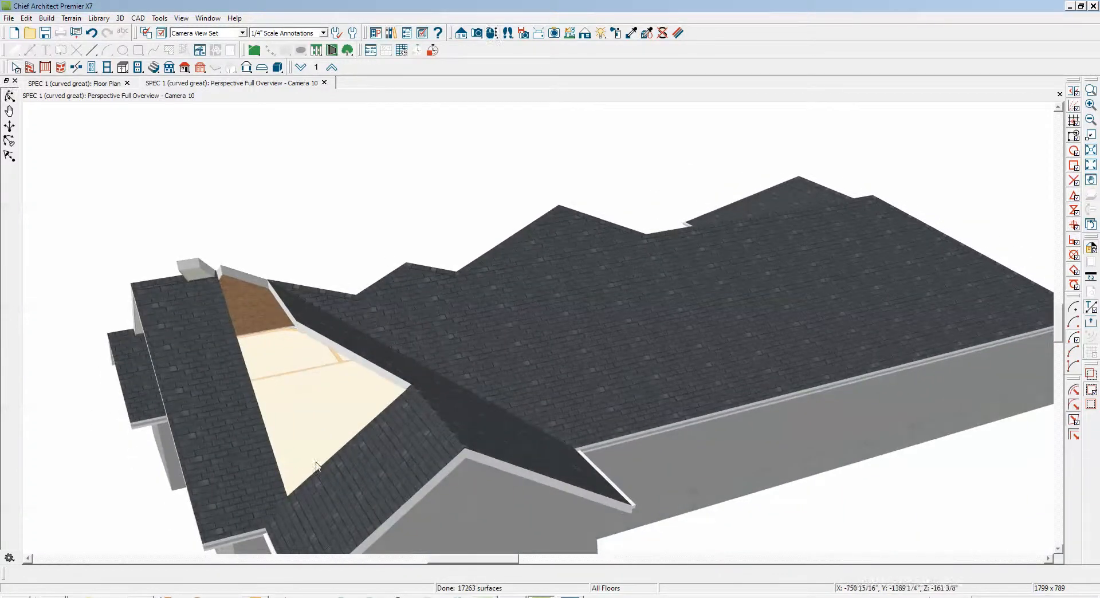
click(357, 453)
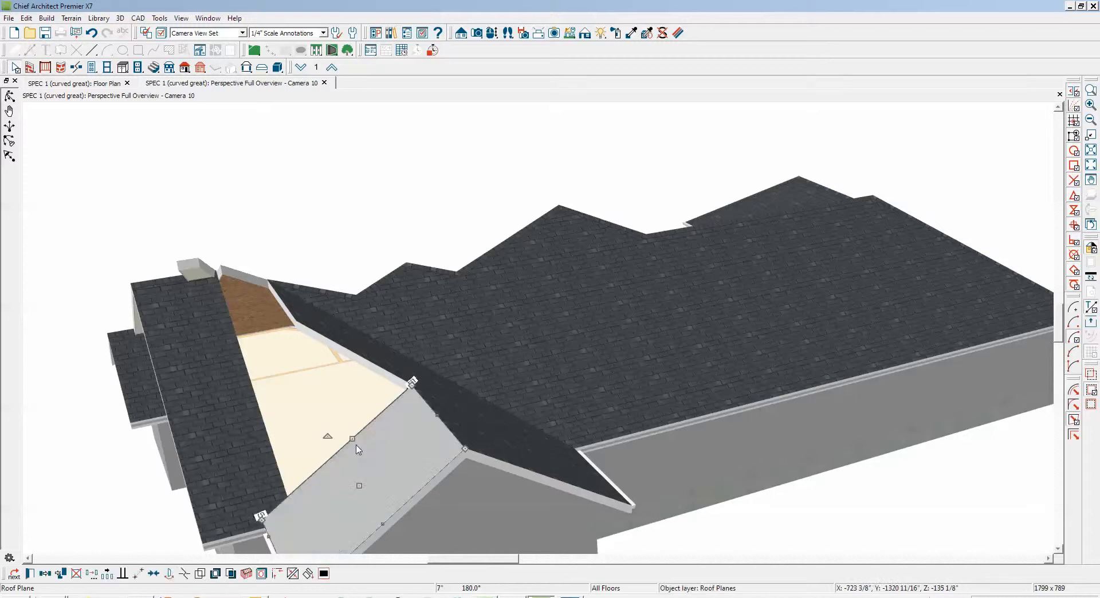
click(293, 575)
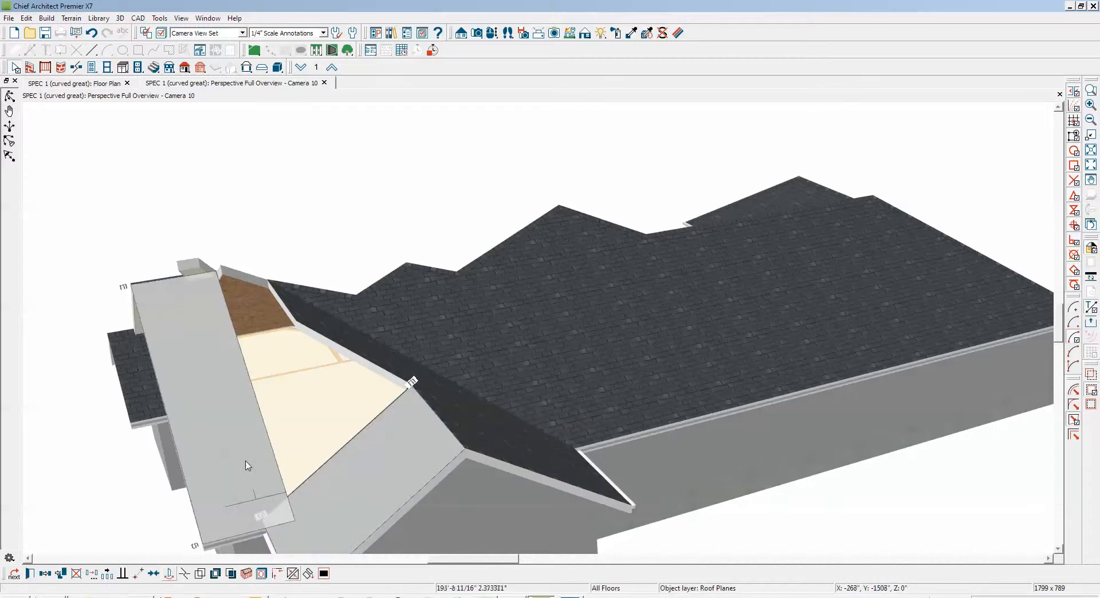
click(347, 522)
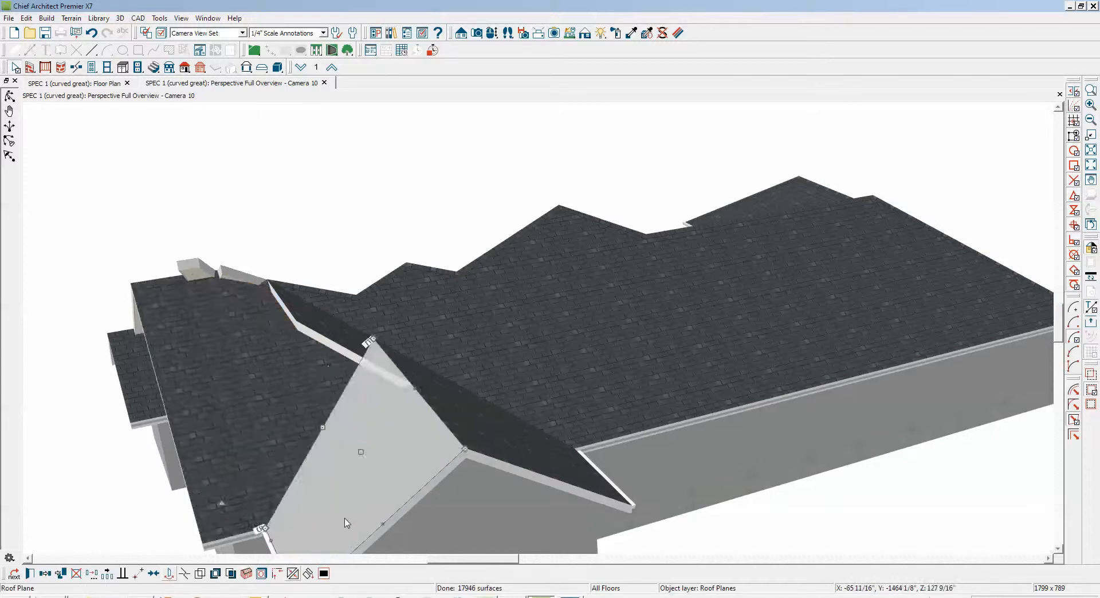
click(308, 310)
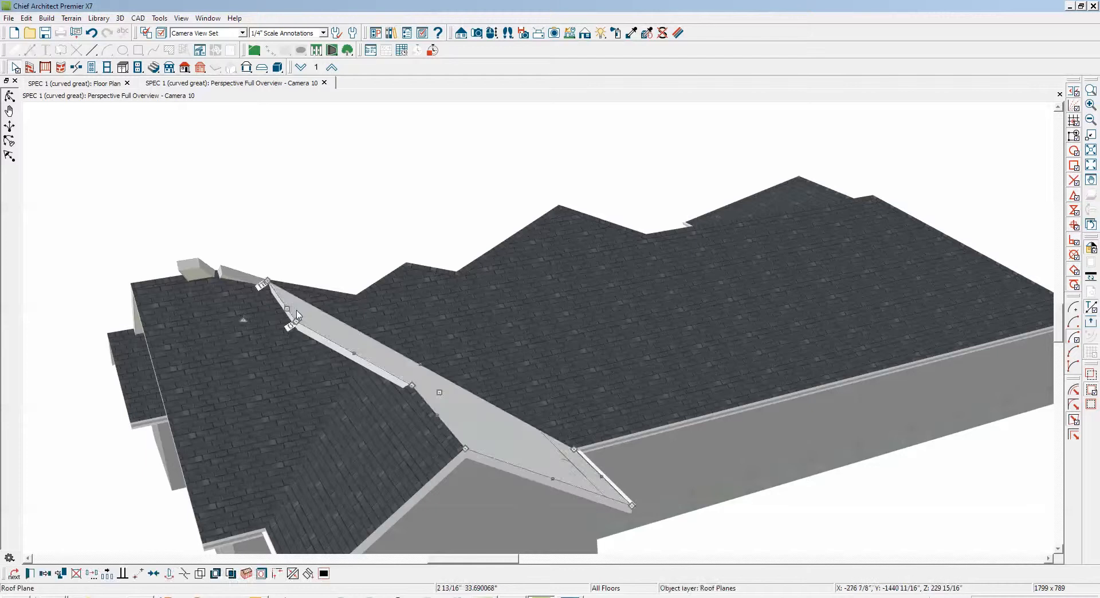
drag(298, 317, 421, 407)
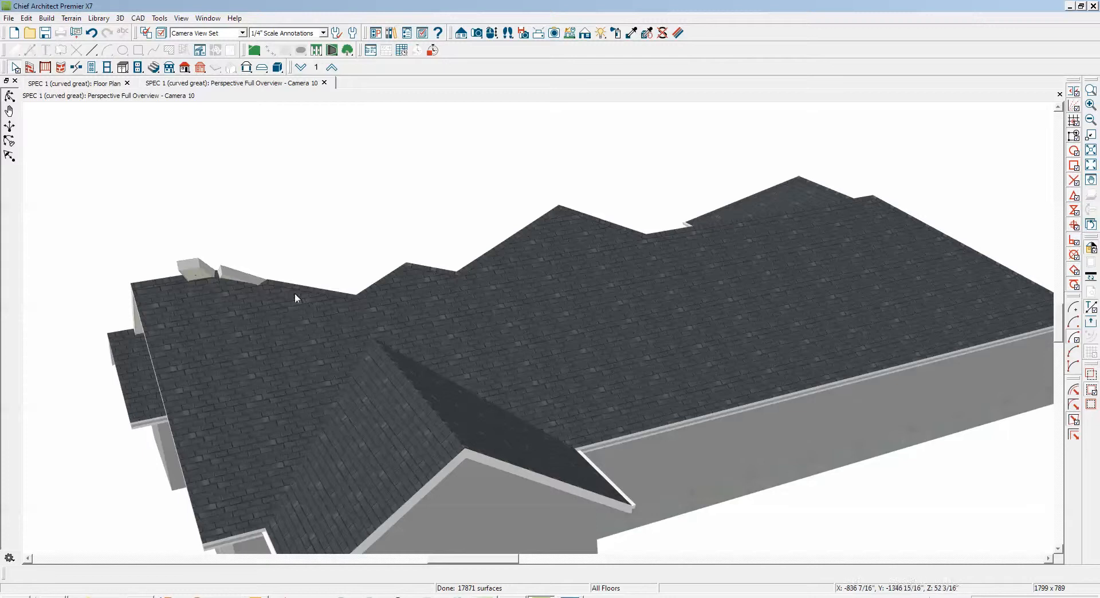
Pull in the protruding end of the office/den roof plane above the front gable ridge, viewed from the curved-roof side in 3D
click(10, 98)
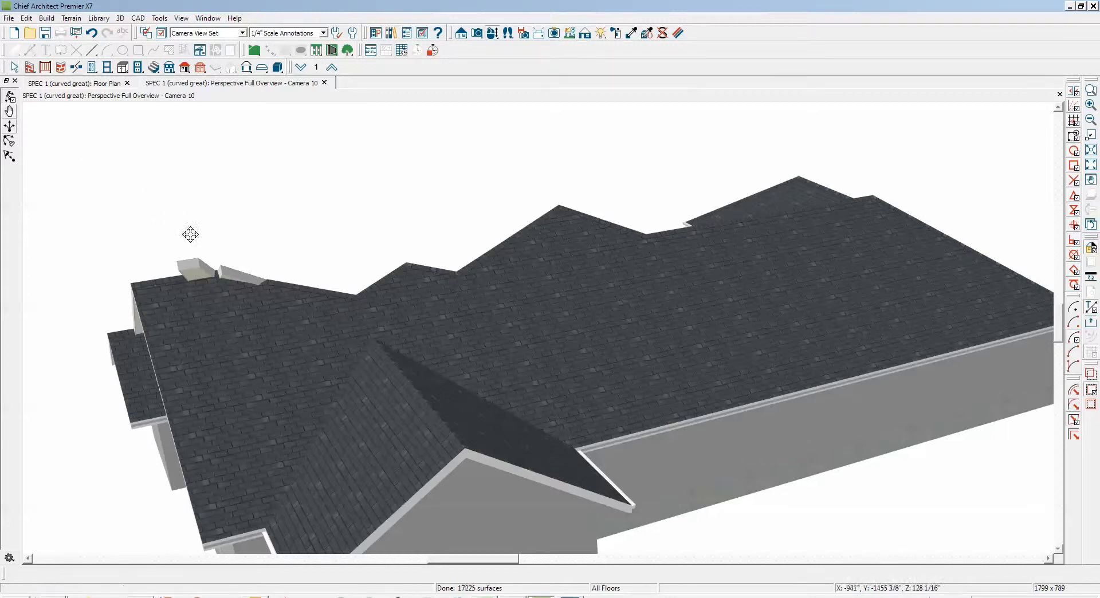
drag(189, 235, 418, 283)
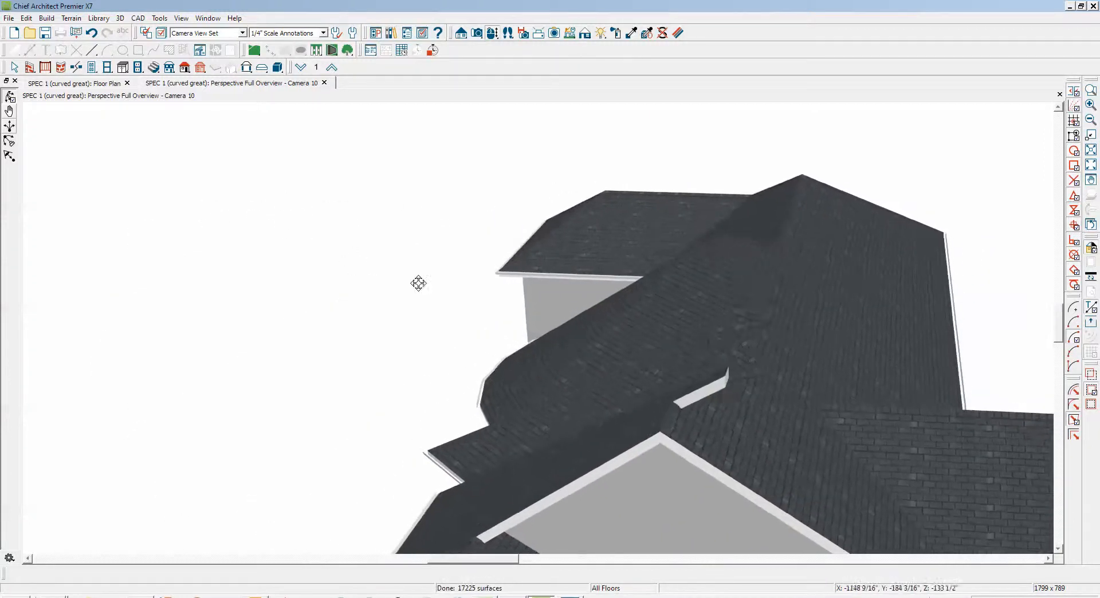
scroll(693, 367, up, 3)
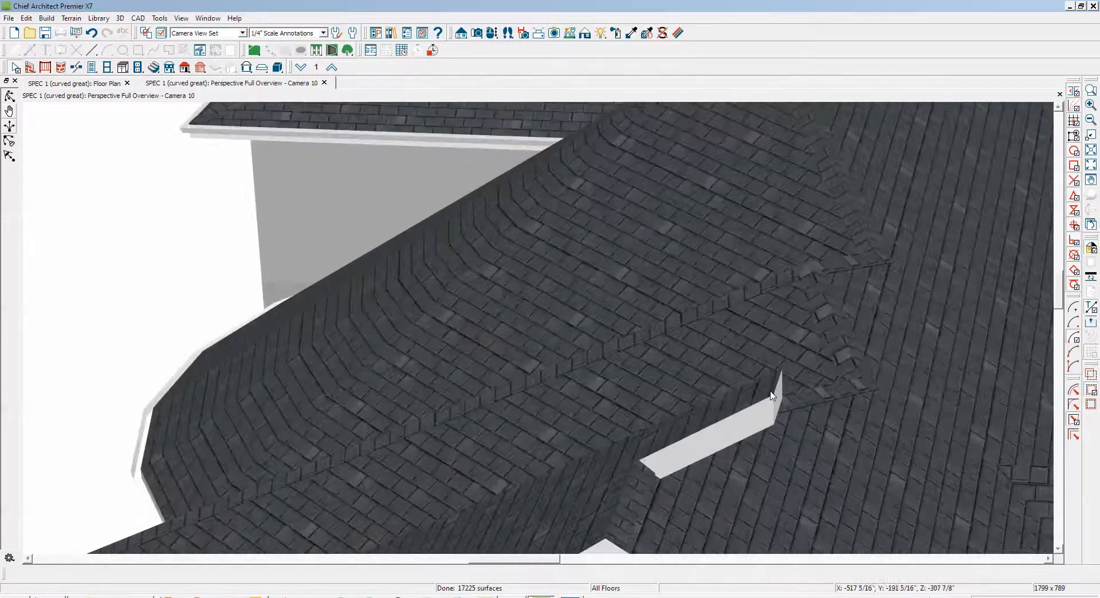
click(774, 393)
drag(769, 390, 658, 459)
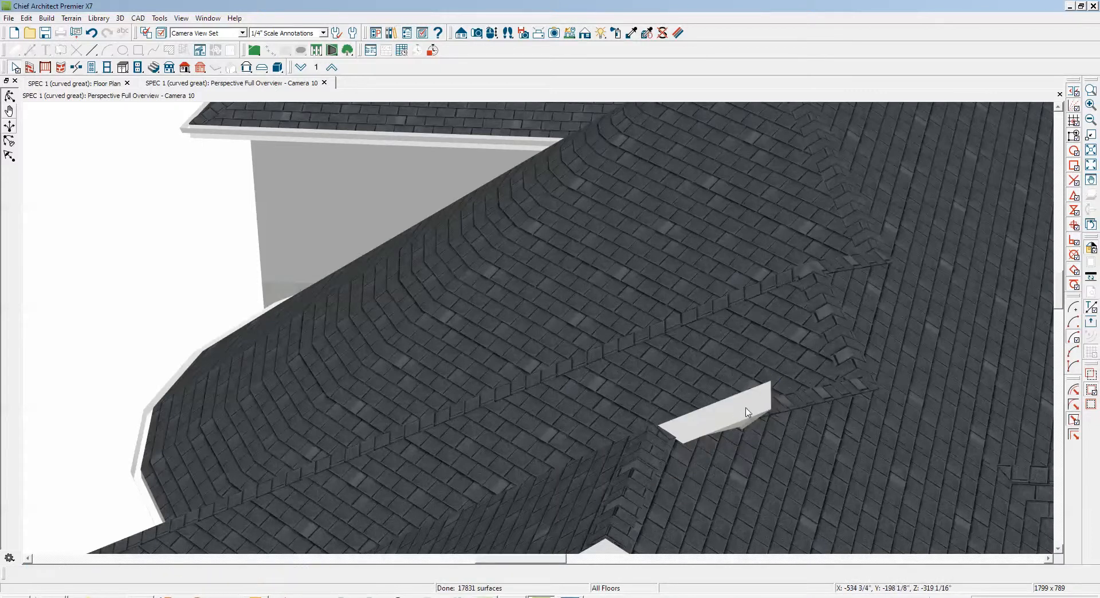
scroll(739, 418, down, 2)
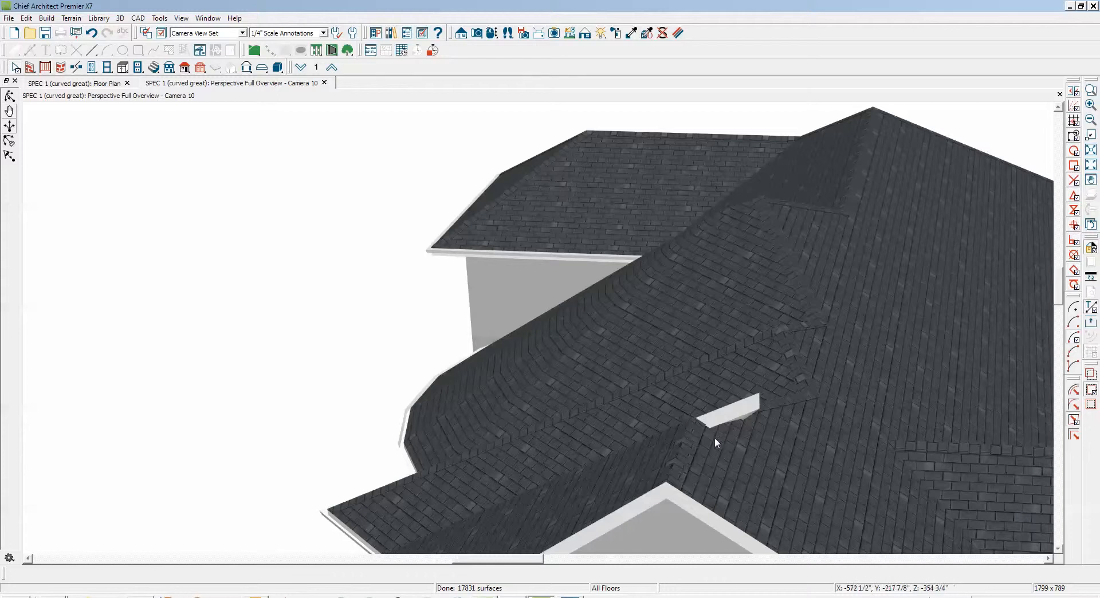
Examine in plan how the office/den roof plane's notched end meets the adjoining garage roof planes
key(ctrl+Tab)
scroll(616, 444, down, 1)
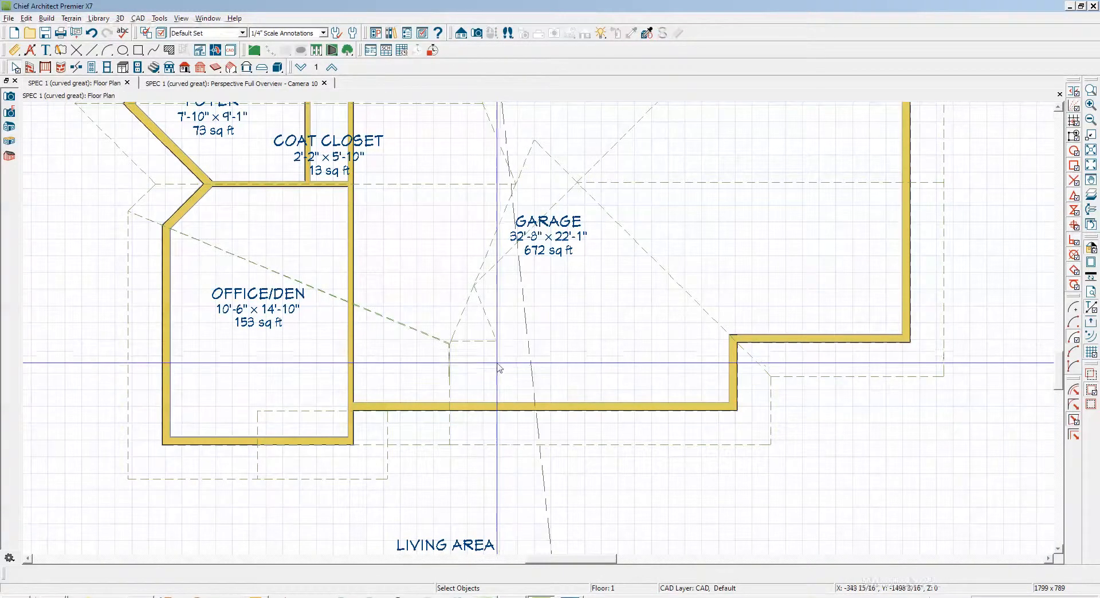
click(484, 312)
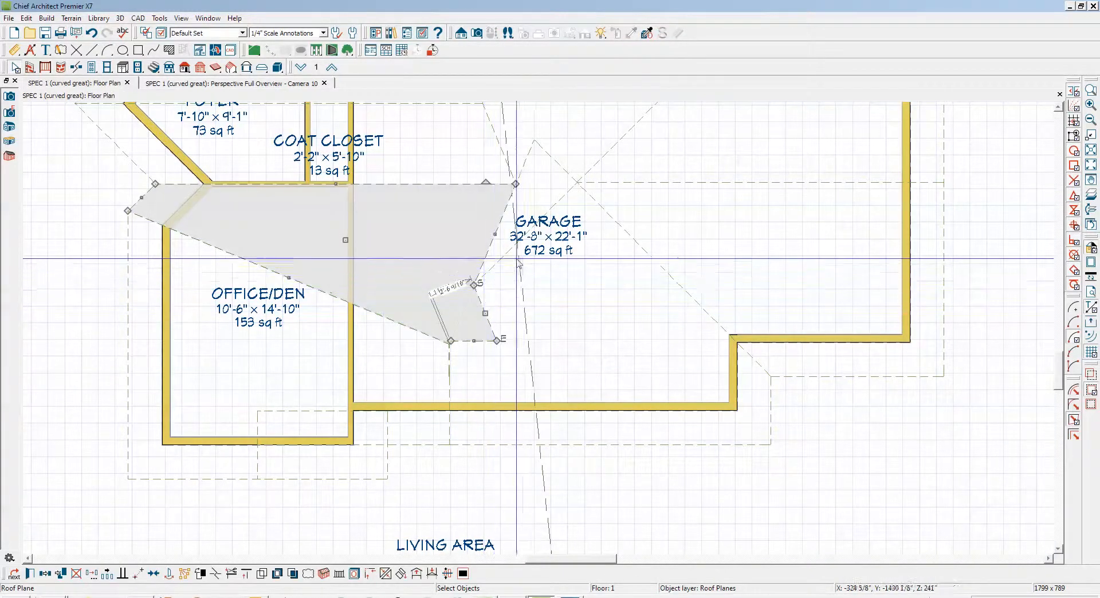
click(553, 202)
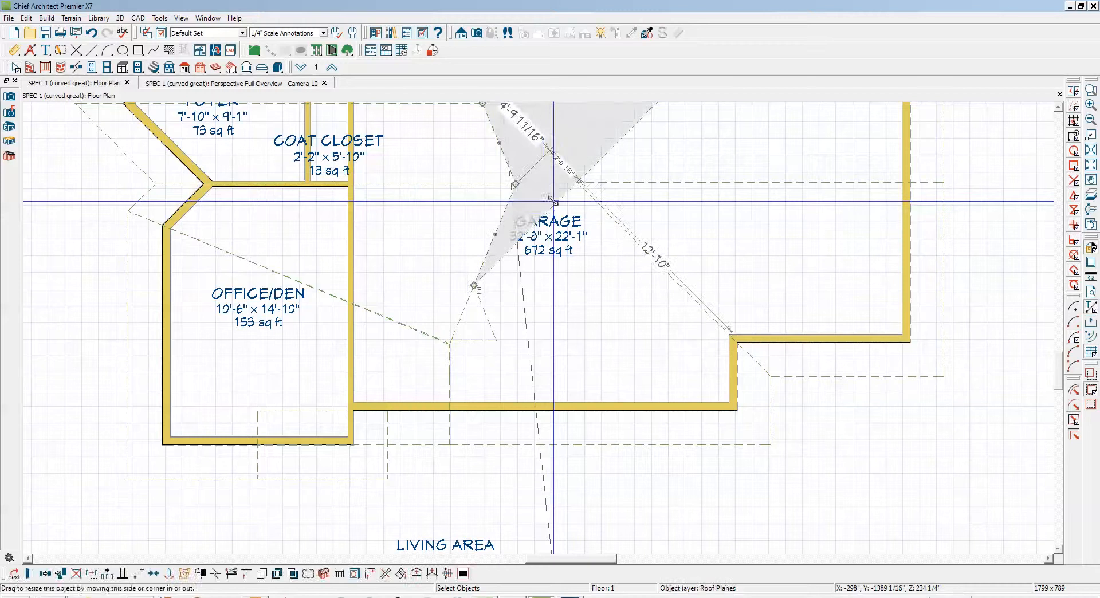
key(Escape)
click(493, 322)
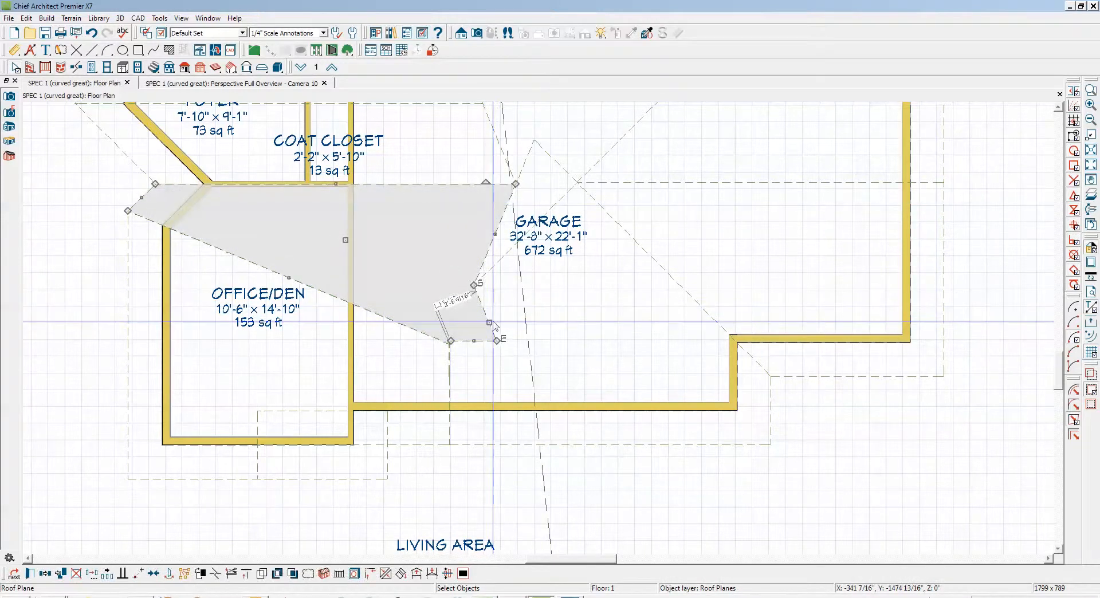
key(Escape)
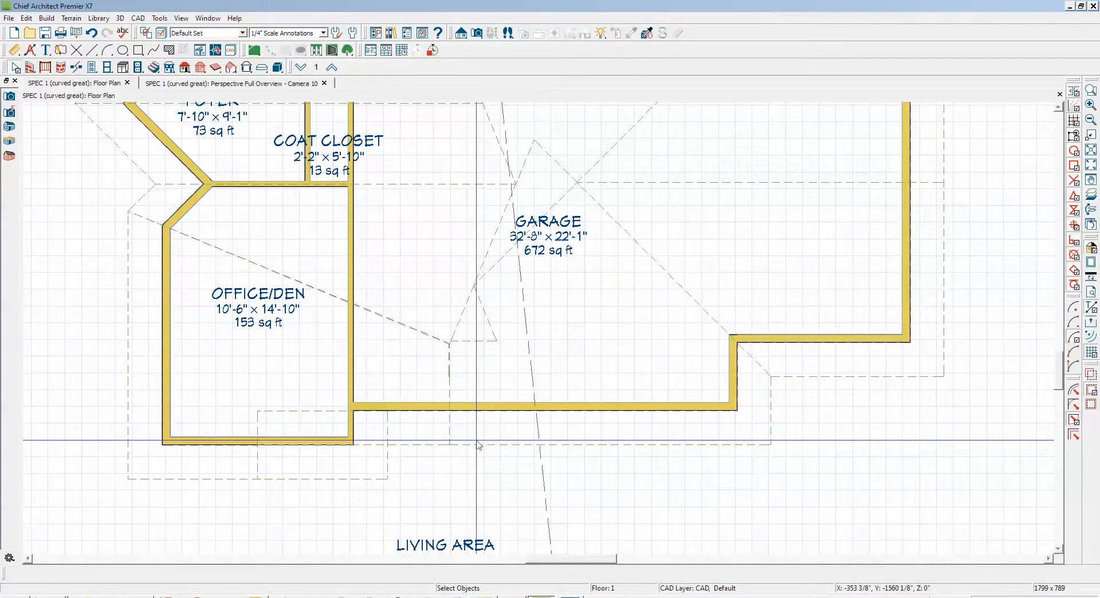
Collapse the office/den roof plane's protruding end corner onto the front gable ridge so its valley edge runs straight, viewed from above in 3D
key(ctrl+Tab)
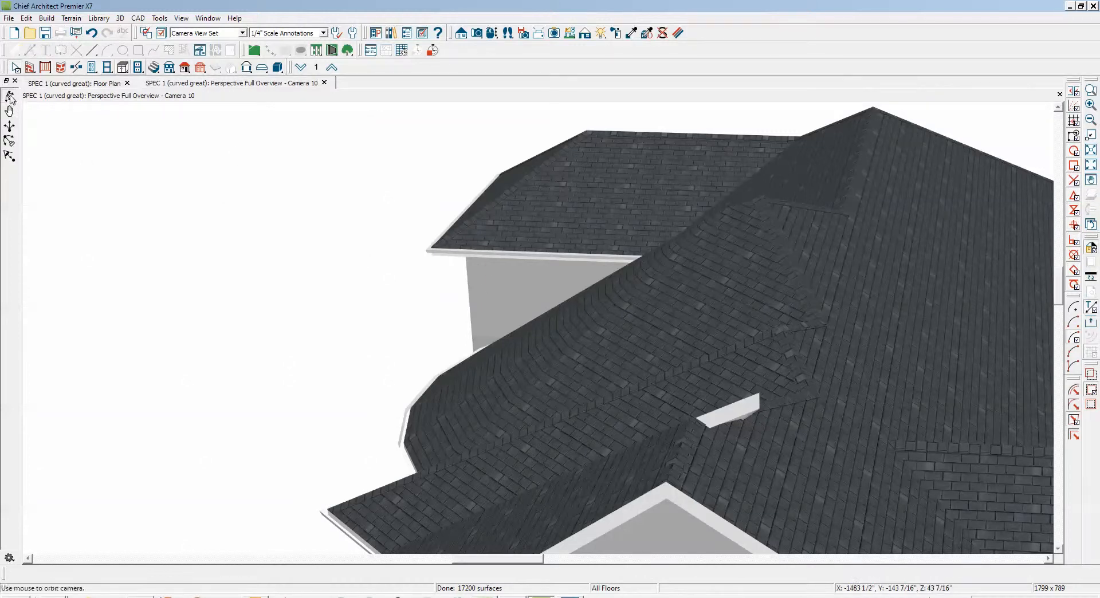
scroll(547, 246, up, 5)
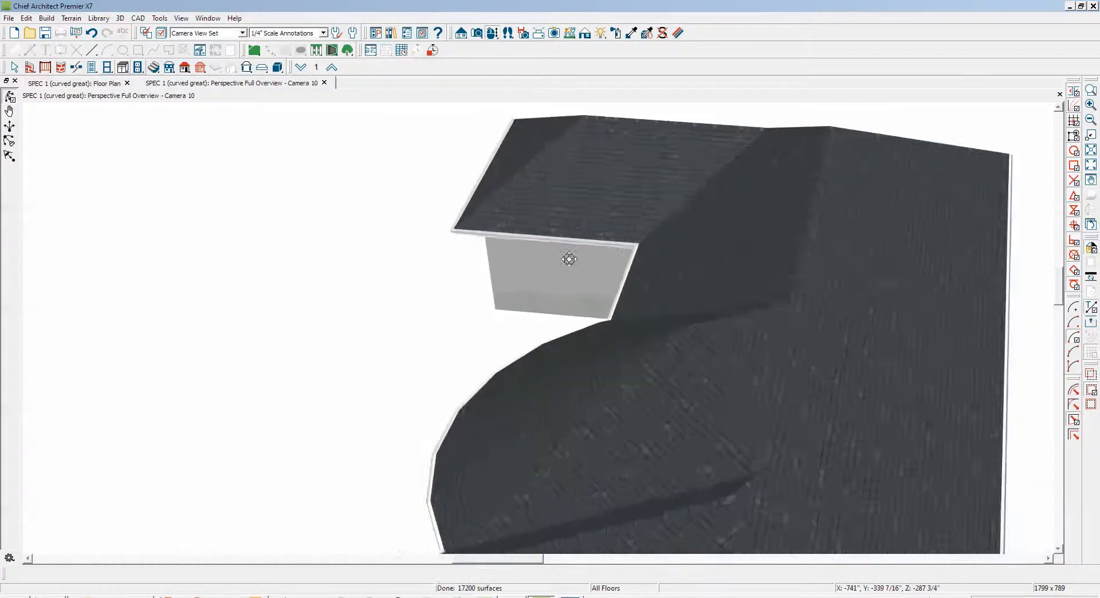
scroll(569, 259, down, 3)
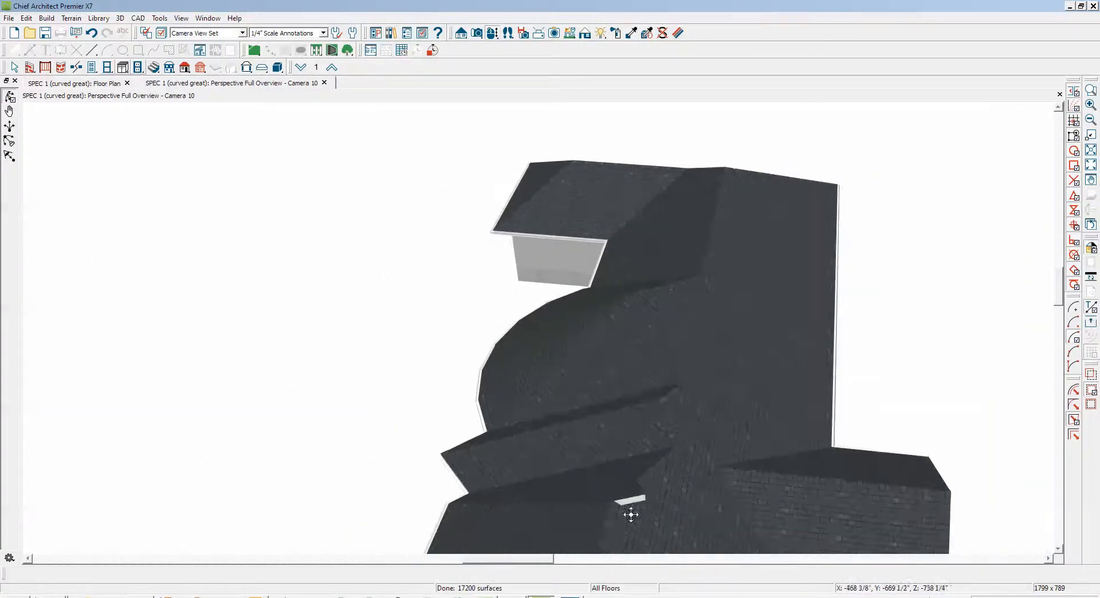
scroll(631, 514, up, 6)
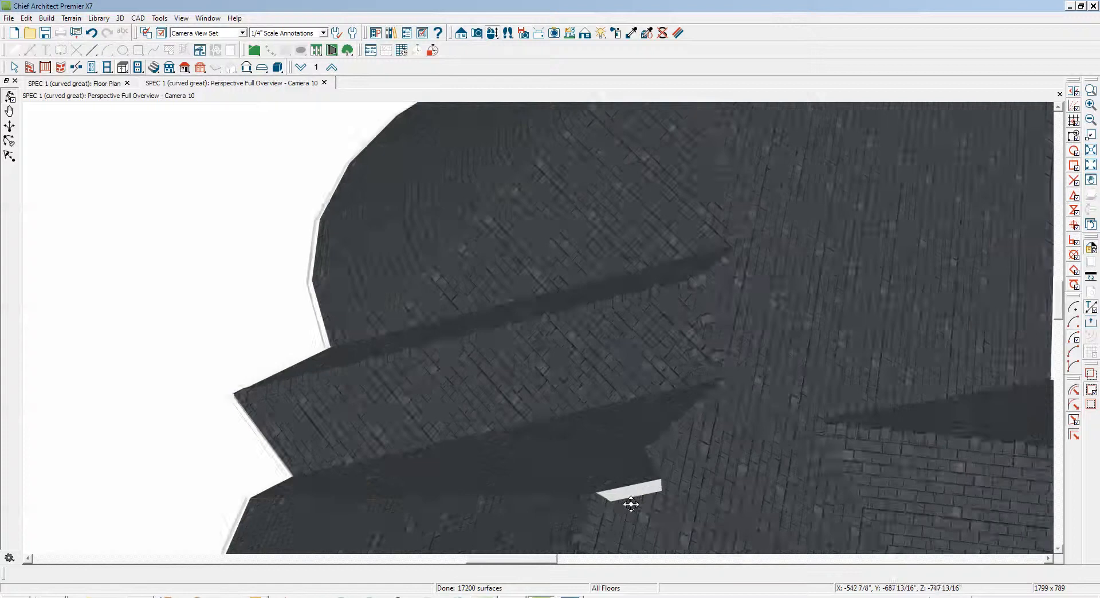
click(637, 480)
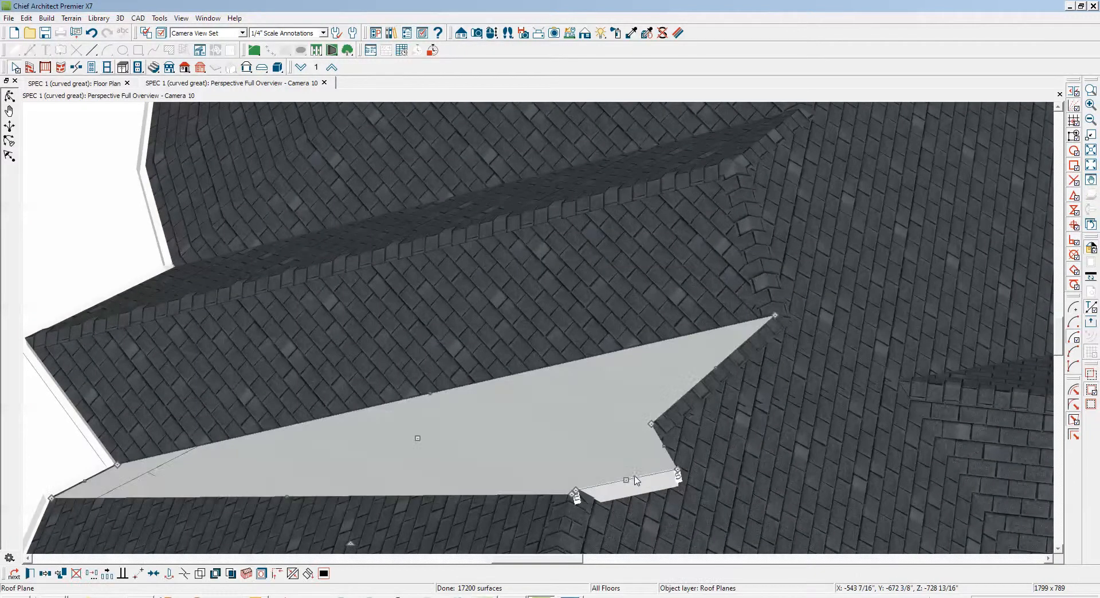
drag(674, 471, 574, 491)
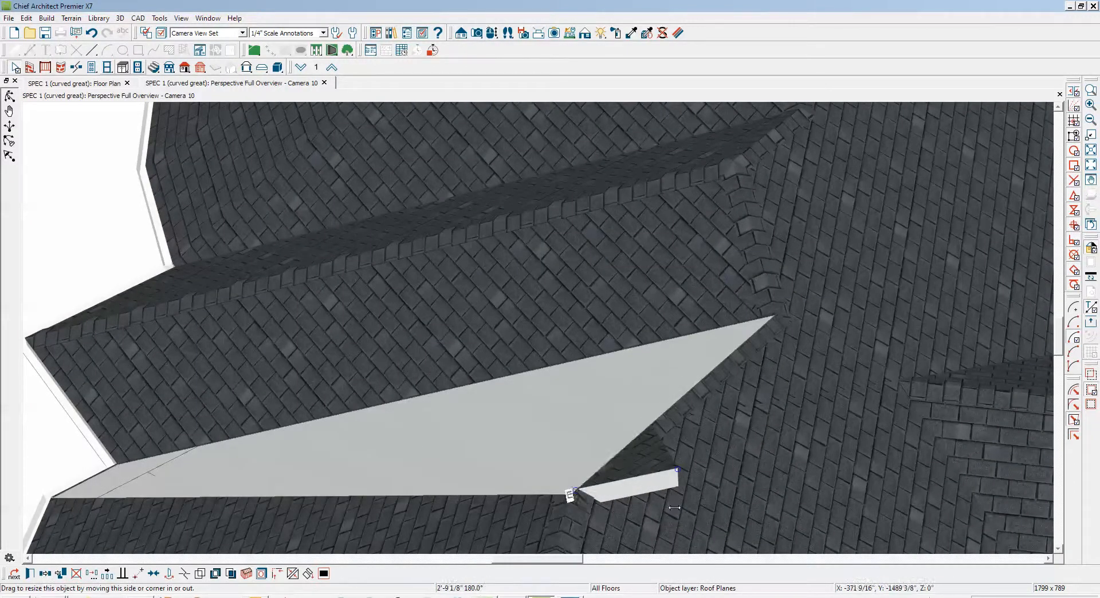
key(Escape)
scroll(601, 361, down, 5)
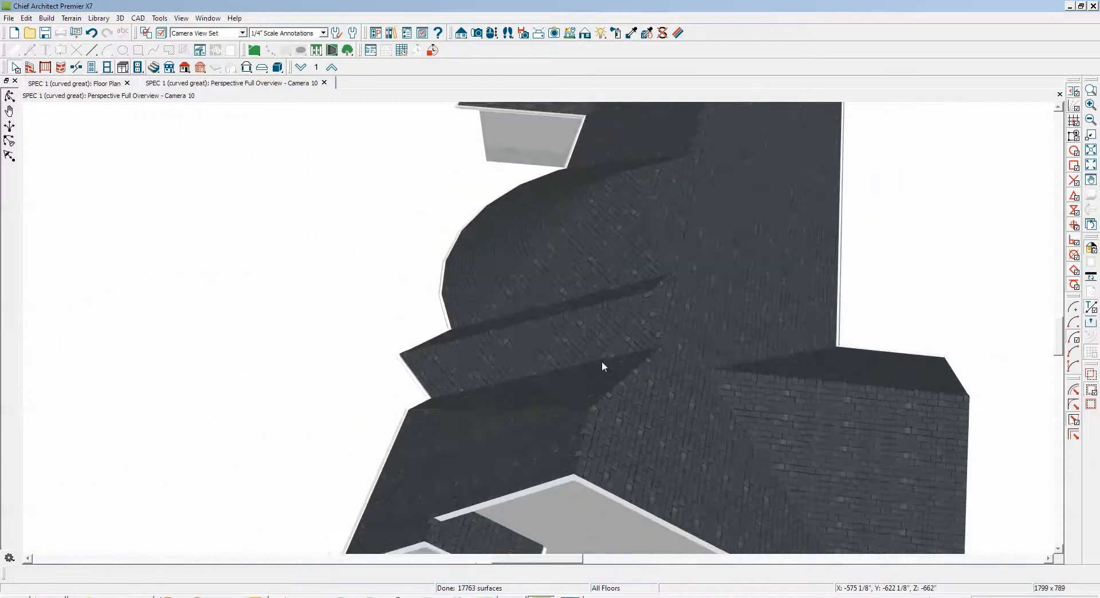
scroll(630, 407, down, 5)
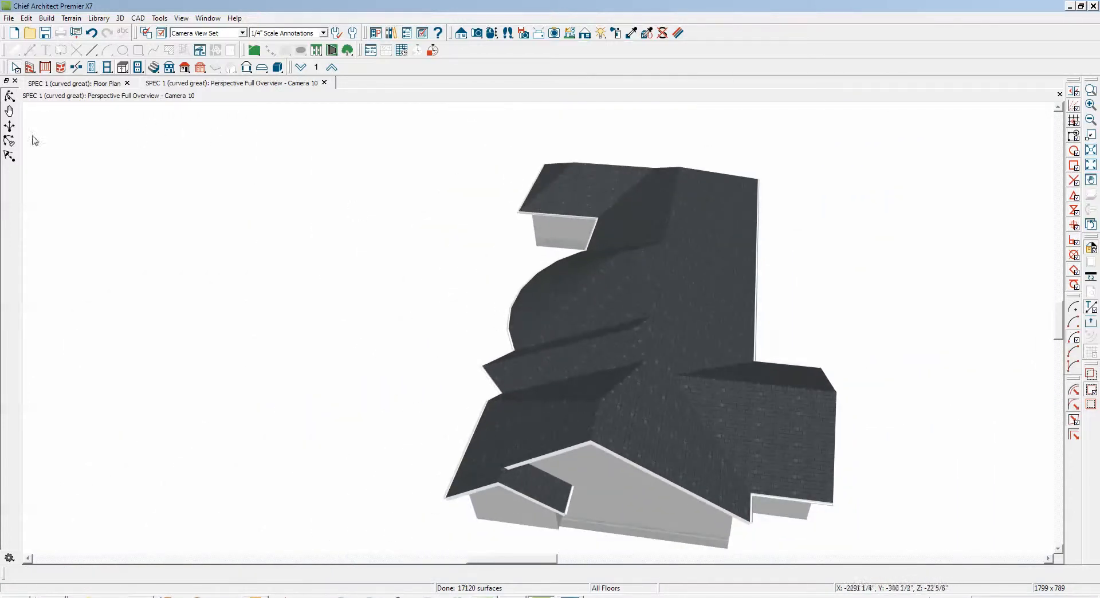
Inspect the cleaned-up roof in 3D from the front gables, the curved-roof side, above and the opposite side gable, checking how the planes meet
click(10, 96)
drag(561, 415, 661, 262)
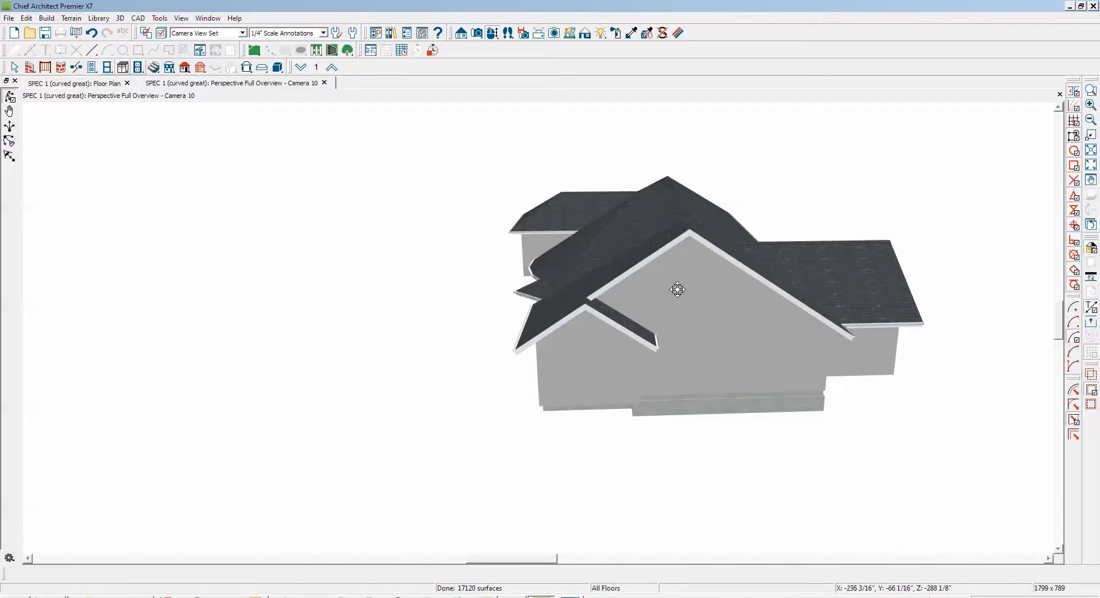
drag(677, 290, 709, 311)
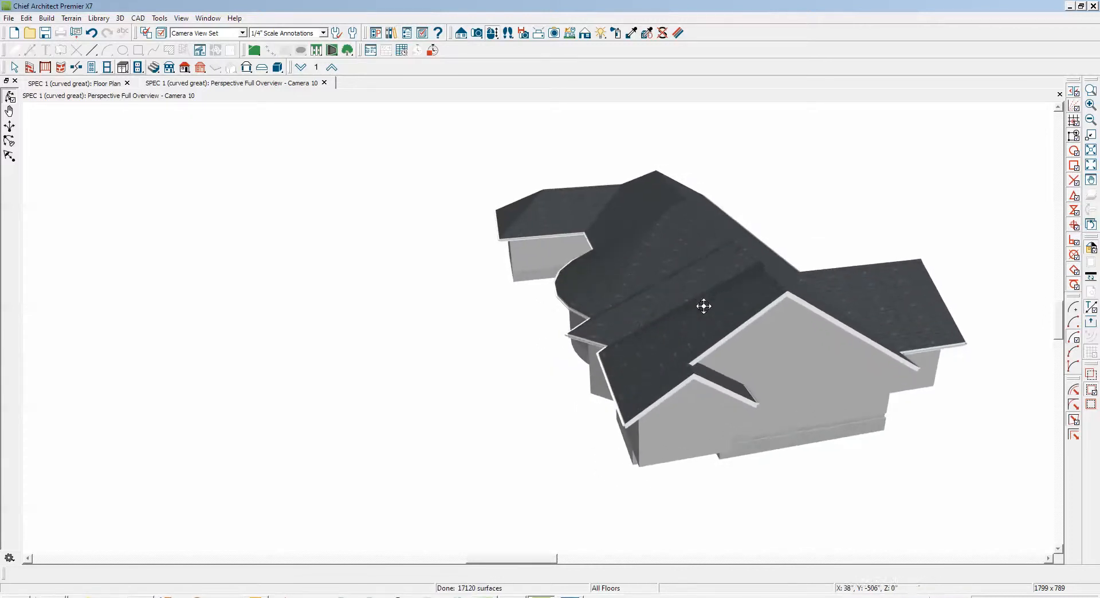
drag(699, 314, 781, 317)
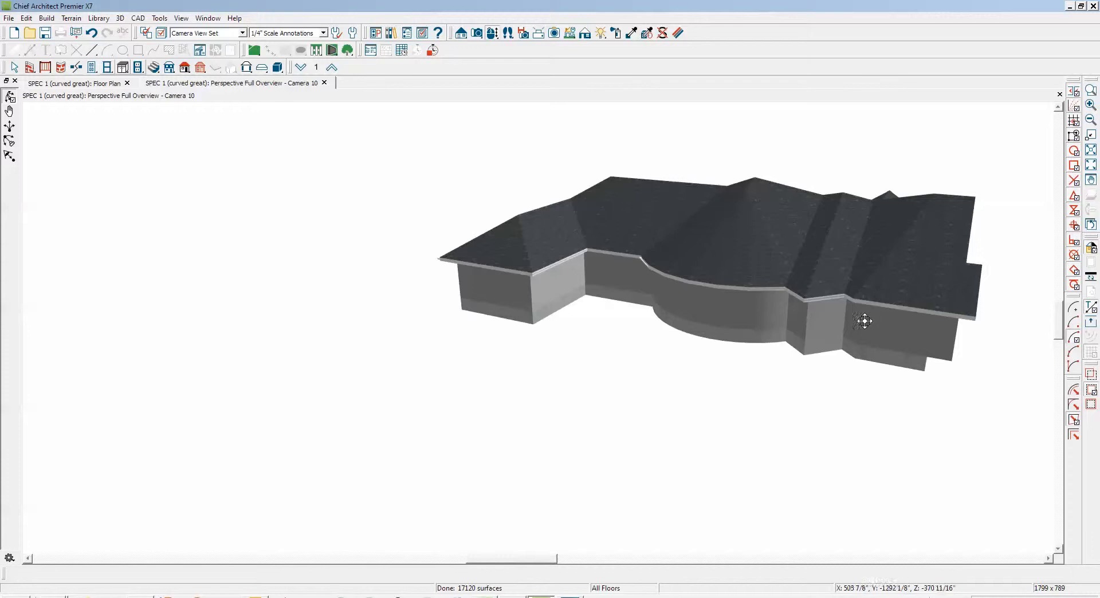
drag(643, 290, 654, 352)
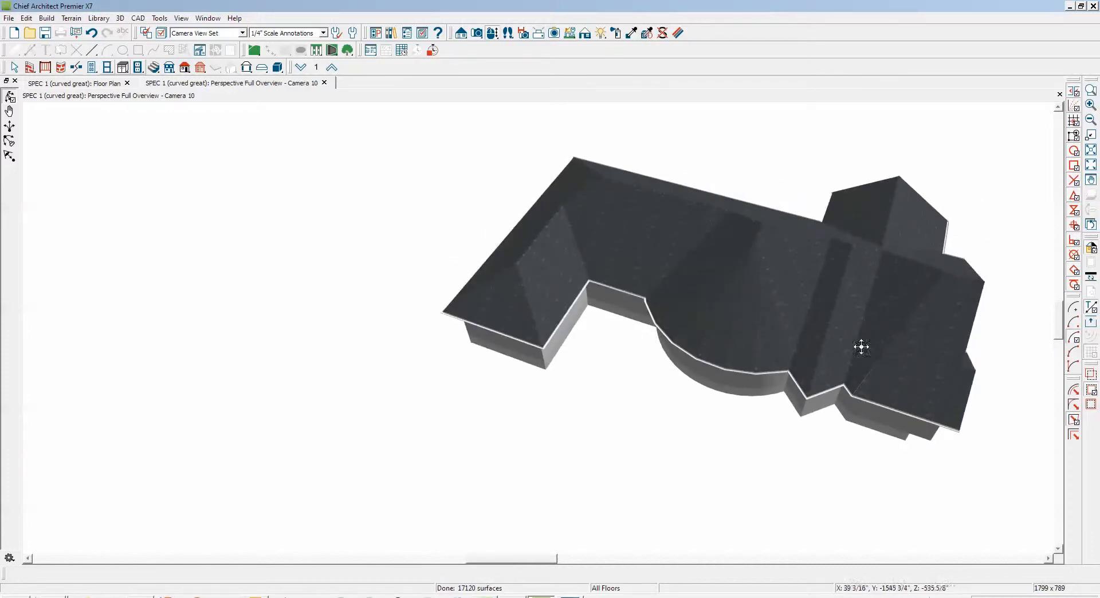
scroll(735, 340, up, 1)
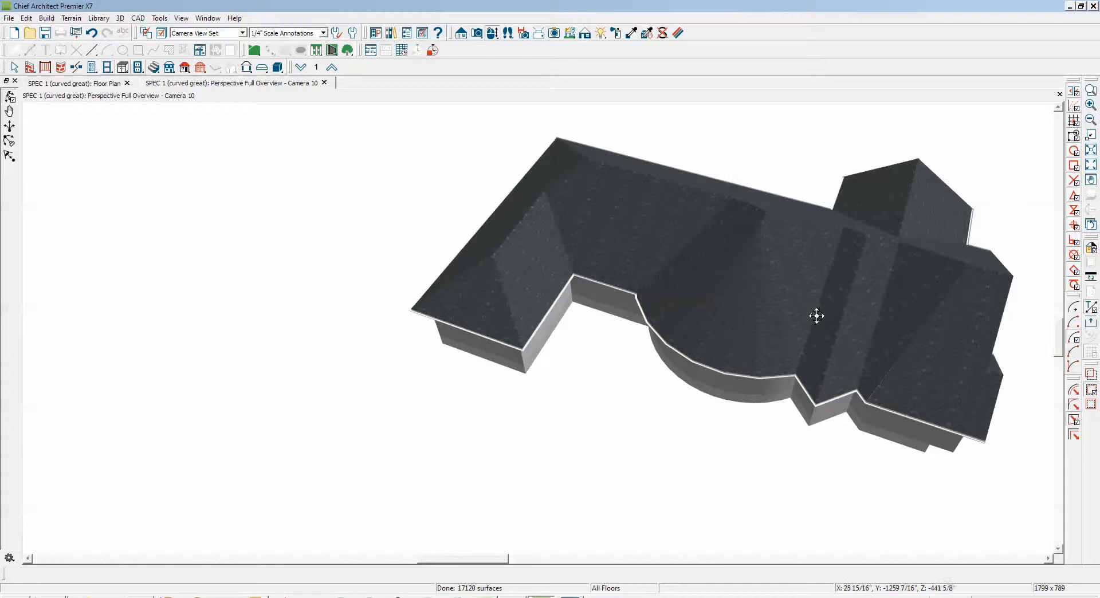
drag(816, 316, 838, 358)
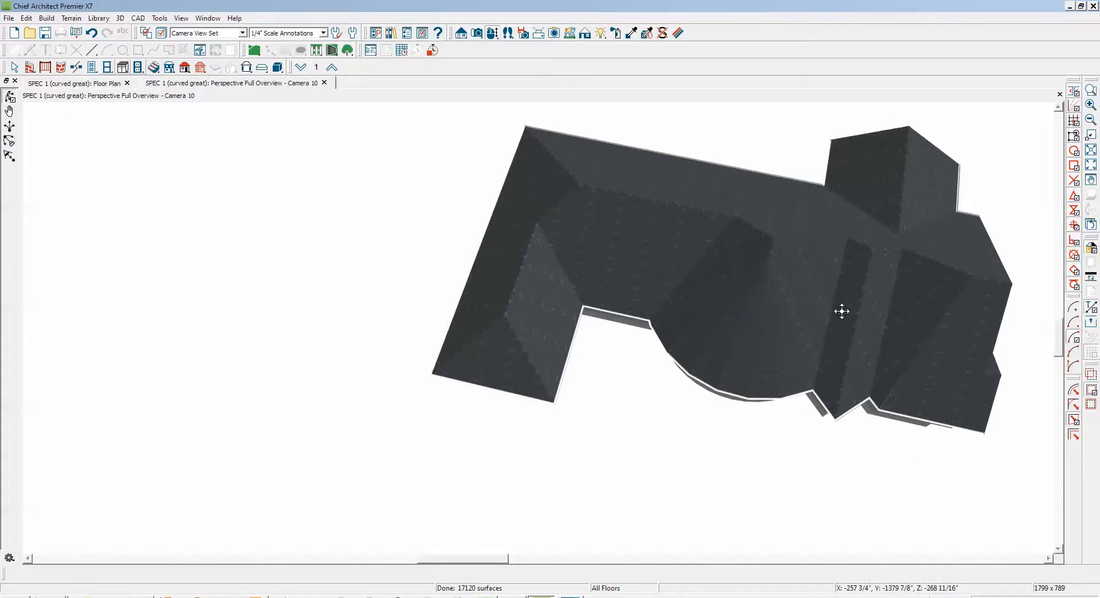
drag(842, 311, 780, 245)
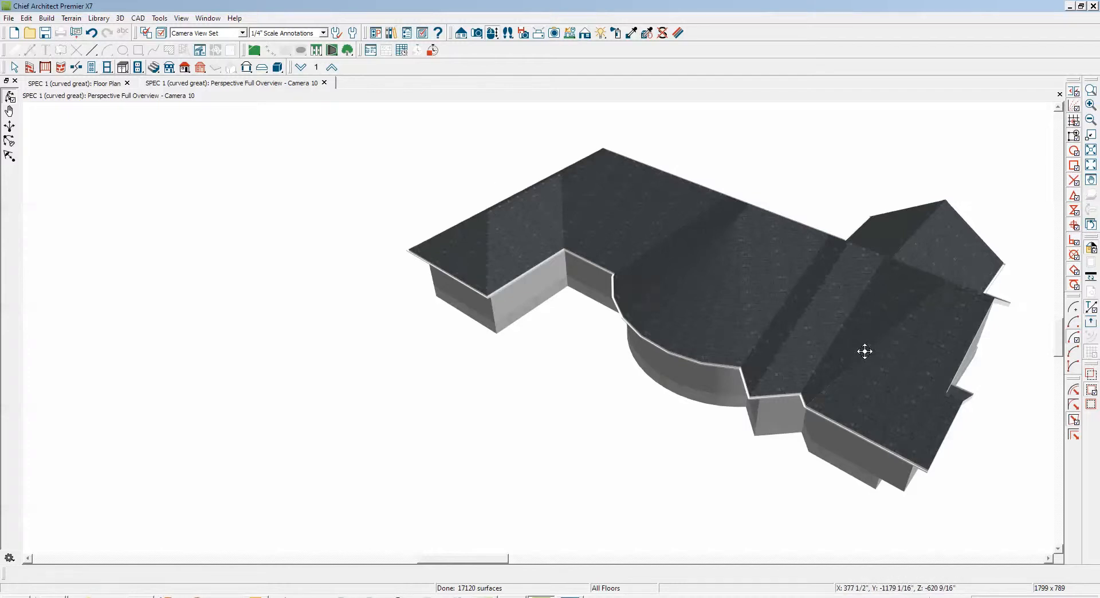
drag(864, 351, 407, 284)
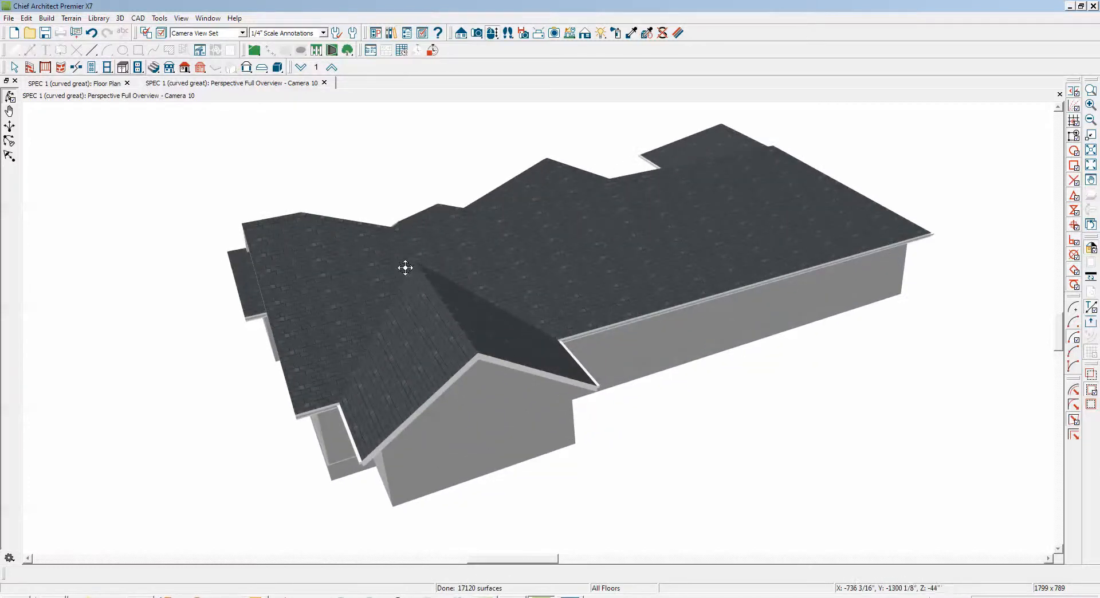